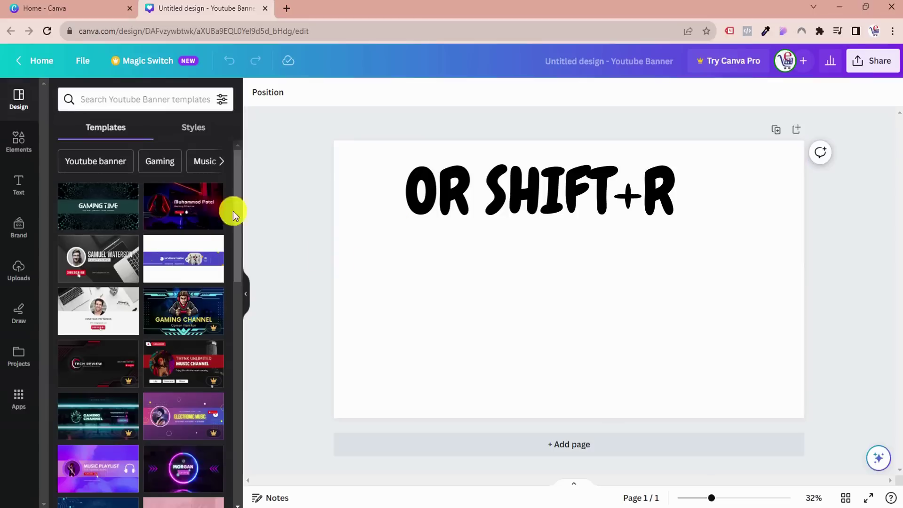
# - Show the rulers and guides around the blank YouTube banner page
pyautogui.click(359, 183)
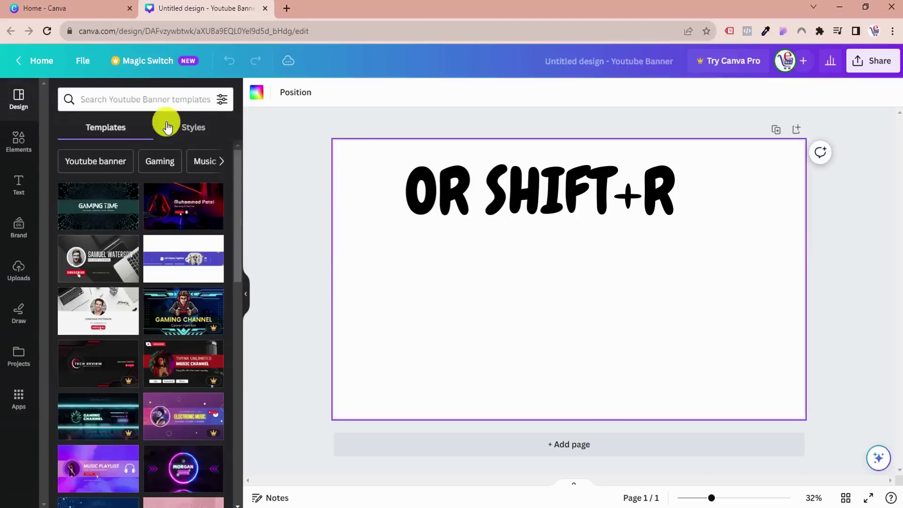
pyautogui.click(82, 60)
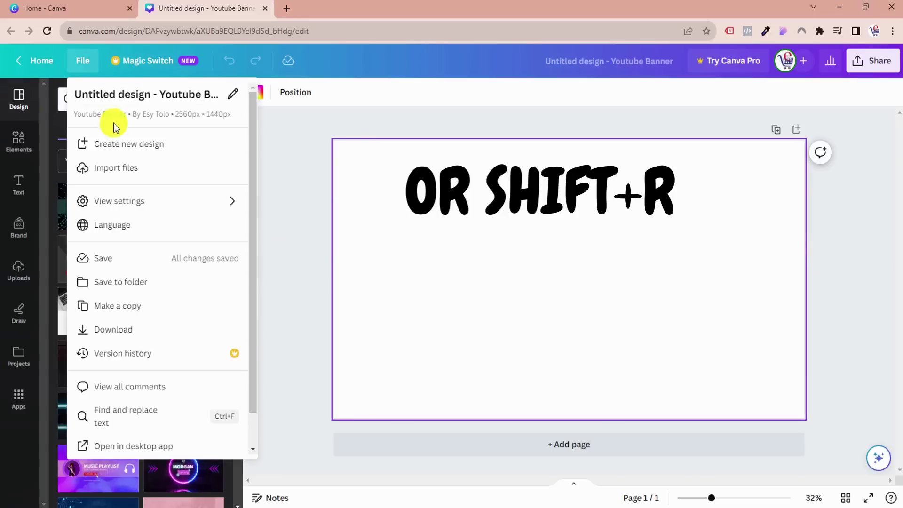
pyautogui.moveTo(125, 209)
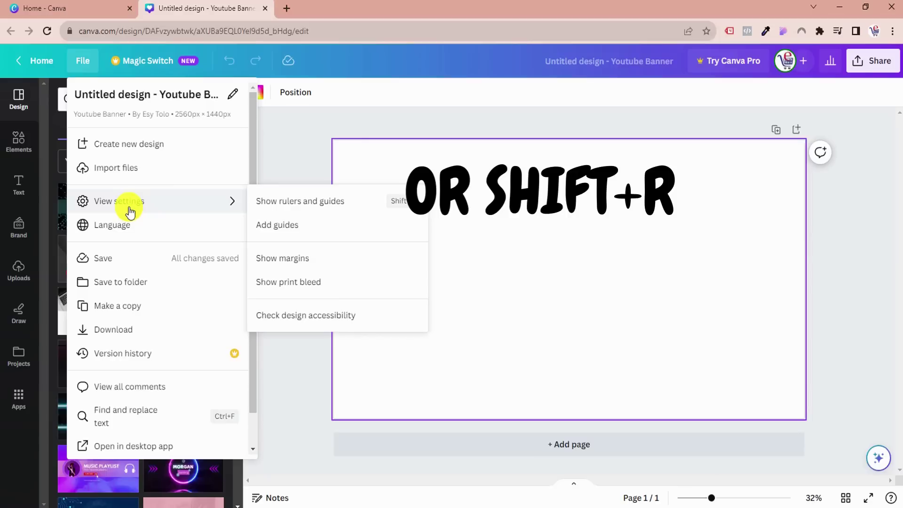
pyautogui.click(303, 202)
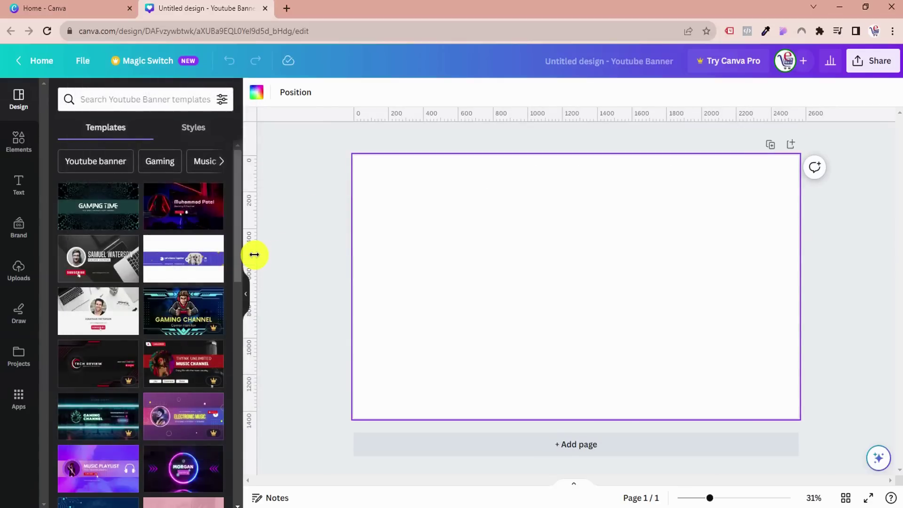
# - Place vertical guides near both side edges of the page, through its centre, and at about 590 px
pyautogui.moveTo(259, 254); pyautogui.dragTo(381, 256)
pyautogui.moveTo(256, 276); pyautogui.dragTo(769, 272)
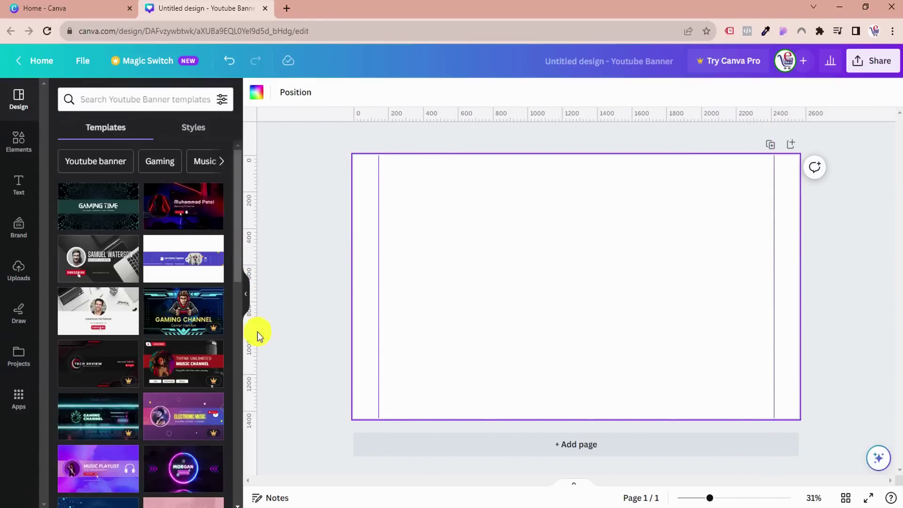
pyautogui.moveTo(255, 334); pyautogui.dragTo(579, 317)
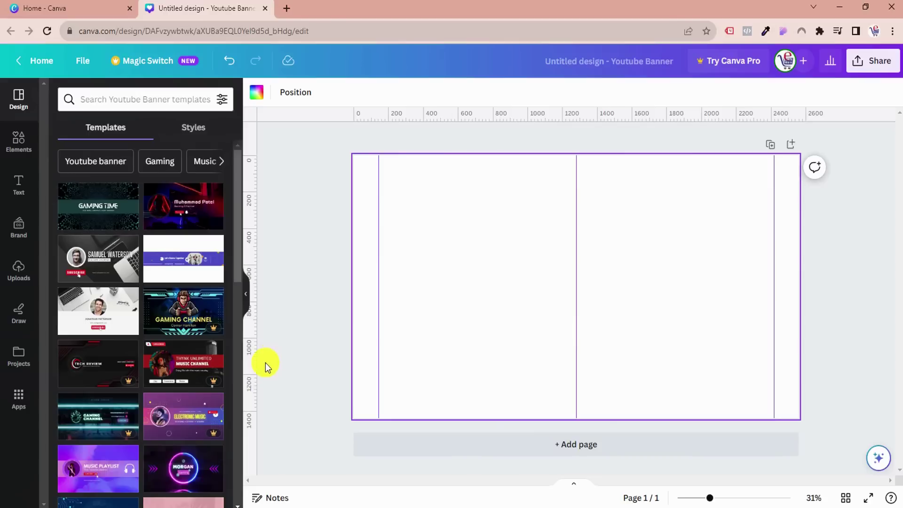
pyautogui.moveTo(256, 375)
pyautogui.mouseDown()
pyautogui.moveTo(476, 353)
pyautogui.moveTo(456, 353)
pyautogui.mouseUp()
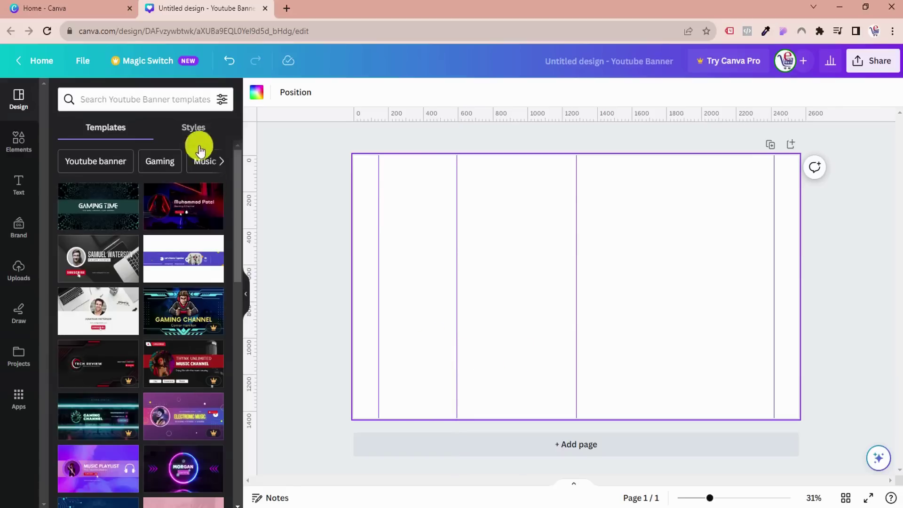
# - Add horizontal guides at about 280 px, near the page's lower edge and through its middle, and move the 590 px vertical guide to about 780 px
pyautogui.moveTo(408, 121); pyautogui.dragTo(430, 206)
pyautogui.moveTo(433, 120)
pyautogui.mouseDown()
pyautogui.moveTo(478, 263)
pyautogui.moveTo(494, 392)
pyautogui.mouseUp()
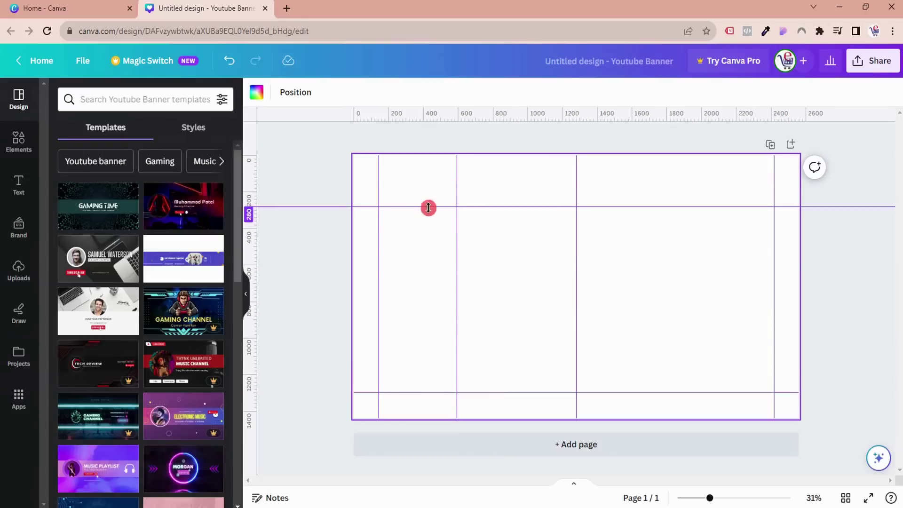
pyautogui.hotkey('ctrl', 'z')
pyautogui.moveTo(503, 119)
pyautogui.mouseDown()
pyautogui.moveTo(531, 312)
pyautogui.moveTo(532, 287)
pyautogui.mouseUp()
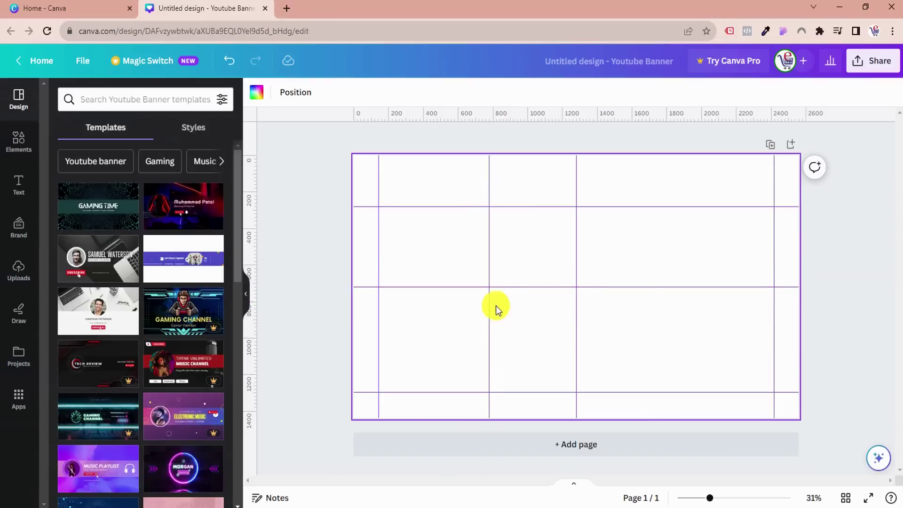
pyautogui.click(489, 258)
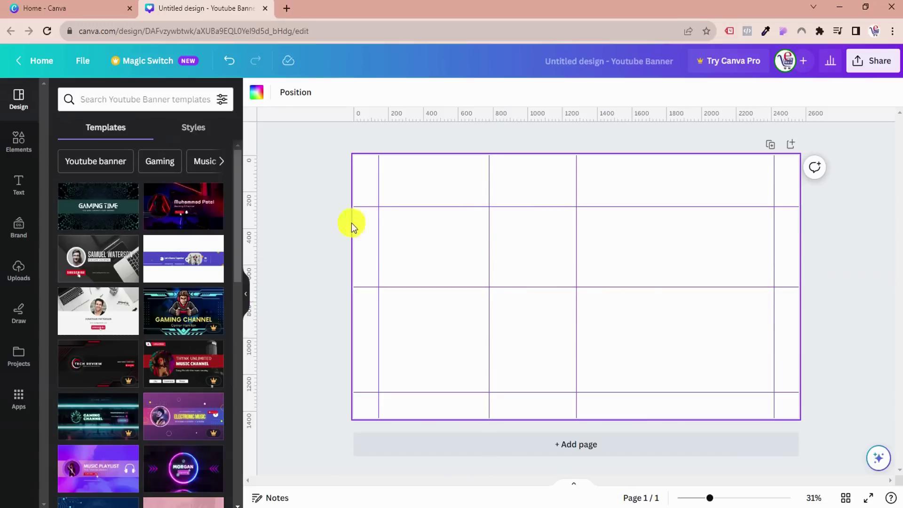
# - Clear all guides from the page
pyautogui.click(85, 62)
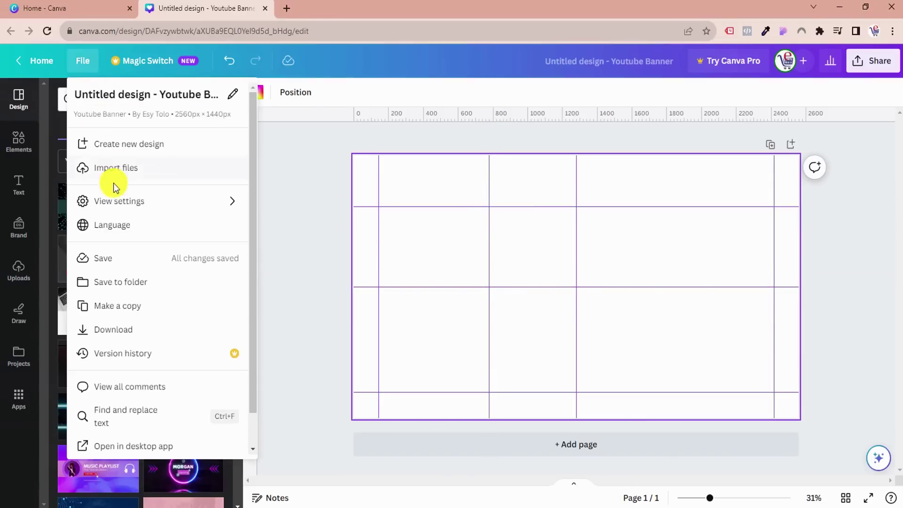
pyautogui.click(124, 202)
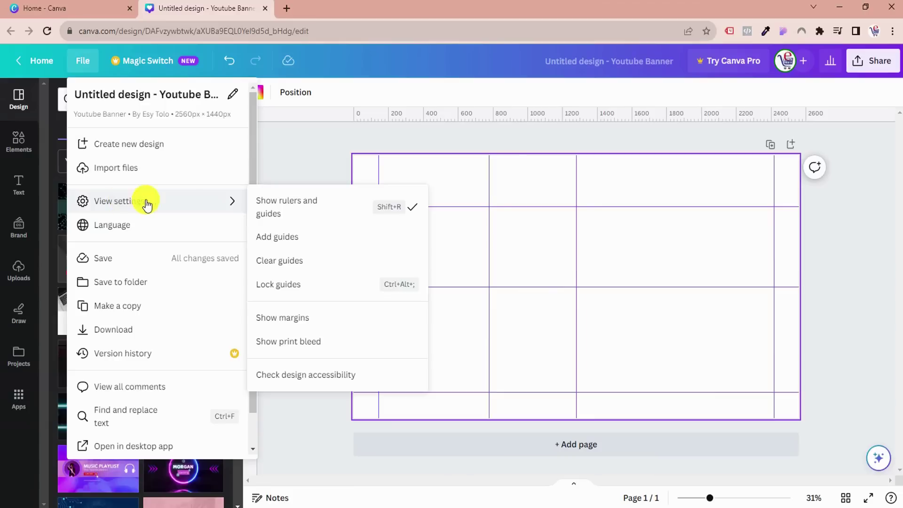
pyautogui.click(281, 266)
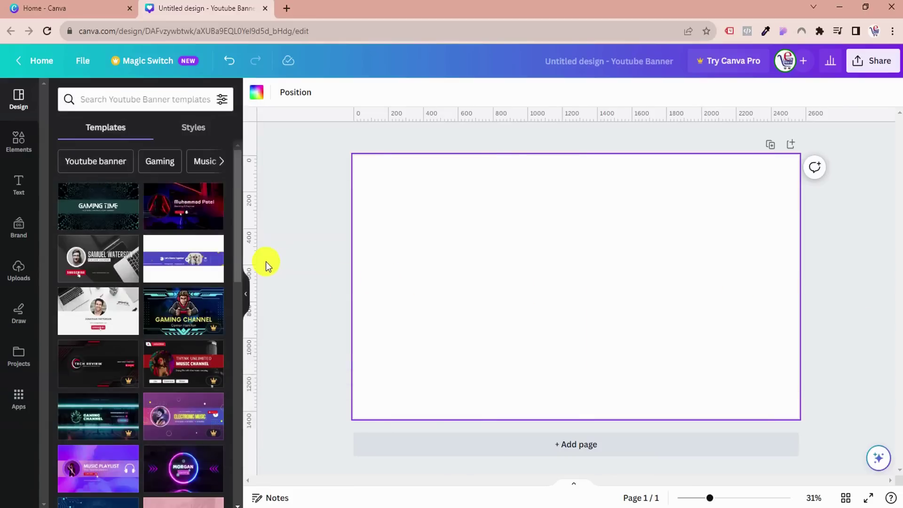
# - Place margin guides about 140 px inside all four page edges, plus a vertical and a horizontal guide through the page centre
pyautogui.moveTo(254, 261); pyautogui.dragTo(380, 258)
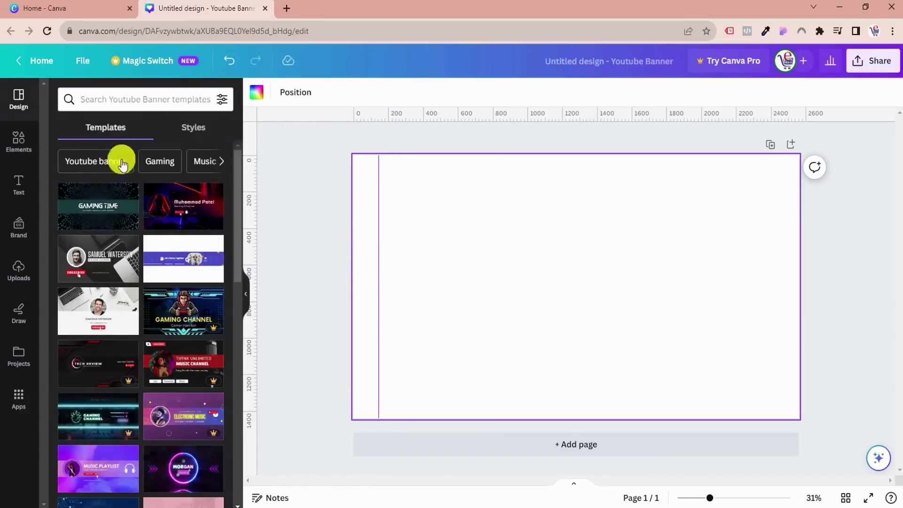
pyautogui.moveTo(256, 205); pyautogui.dragTo(774, 199)
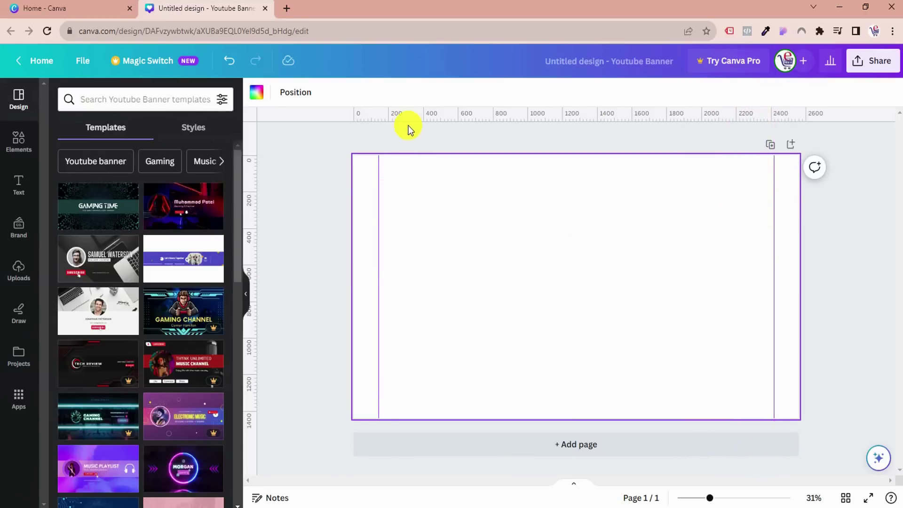
pyautogui.moveTo(407, 121); pyautogui.dragTo(420, 183)
pyautogui.moveTo(413, 119); pyautogui.dragTo(450, 394)
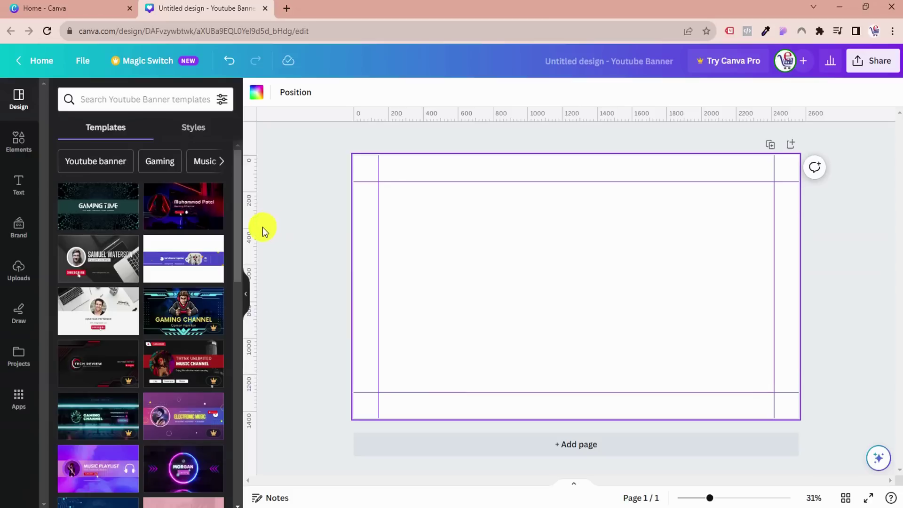
pyautogui.moveTo(256, 229); pyautogui.dragTo(575, 231)
pyautogui.moveTo(366, 120); pyautogui.dragTo(396, 286)
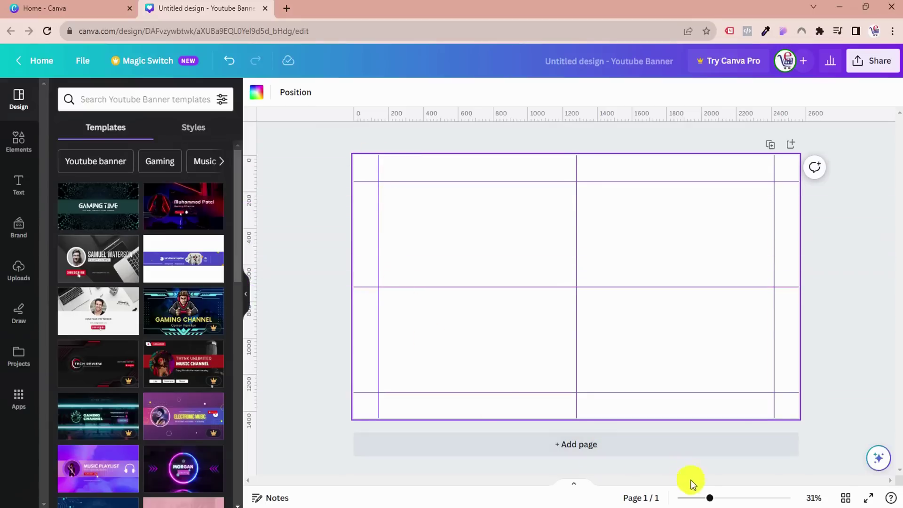
# - Remove the upper margin guide and place a new one about 140 px below the page's upper edge
pyautogui.hotkey('ctrl', 'z')
pyautogui.moveTo(493, 182); pyautogui.dragTo(489, 113)
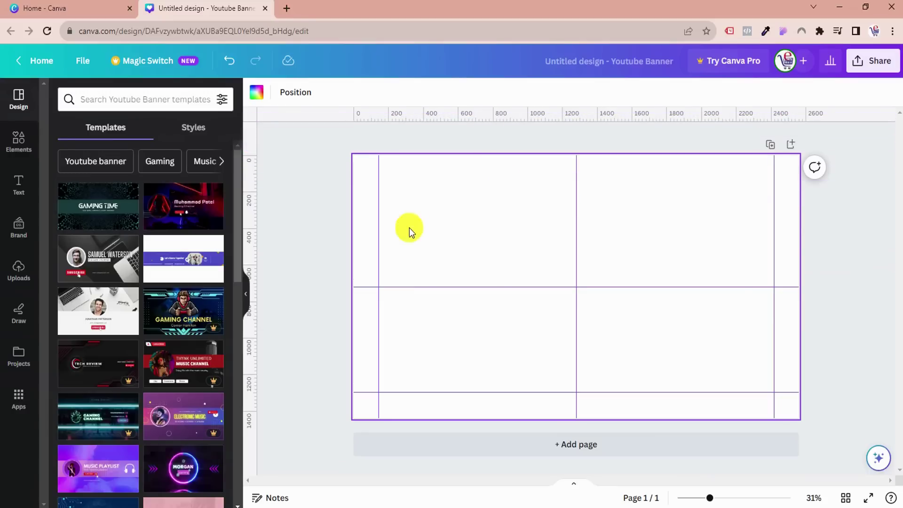
pyautogui.moveTo(366, 243)
pyautogui.mouseDown()
pyautogui.moveTo(248, 252)
pyautogui.moveTo(378, 250)
pyautogui.mouseUp()
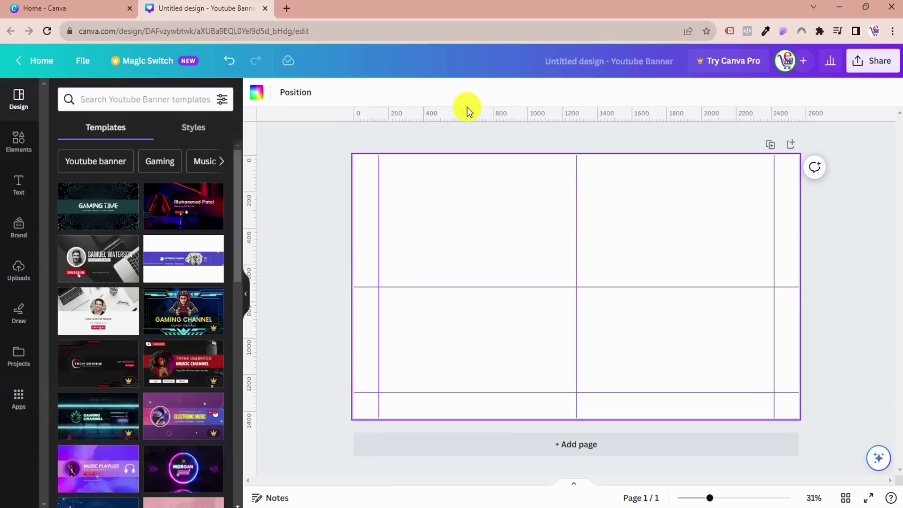
pyautogui.moveTo(469, 116); pyautogui.dragTo(475, 182)
pyautogui.click(709, 500)
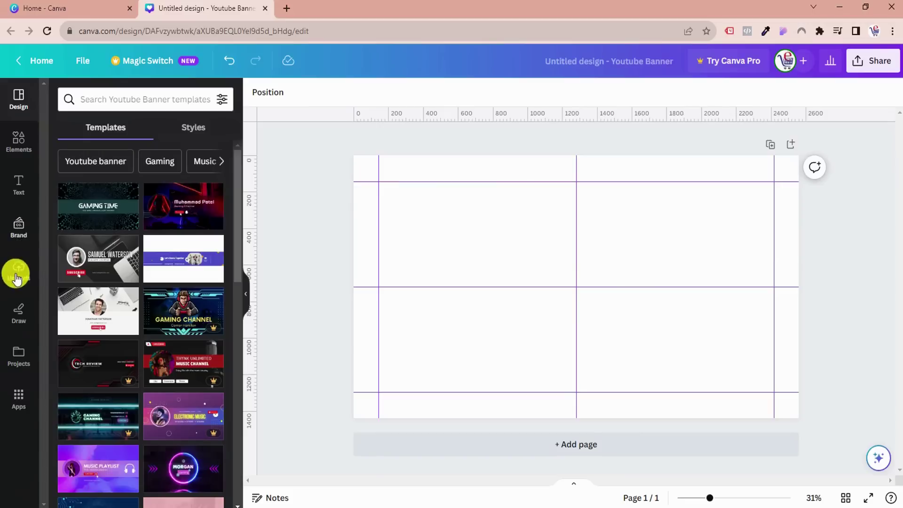
# - Open the elements library and browse its categories and graphics collections
pyautogui.click(27, 147)
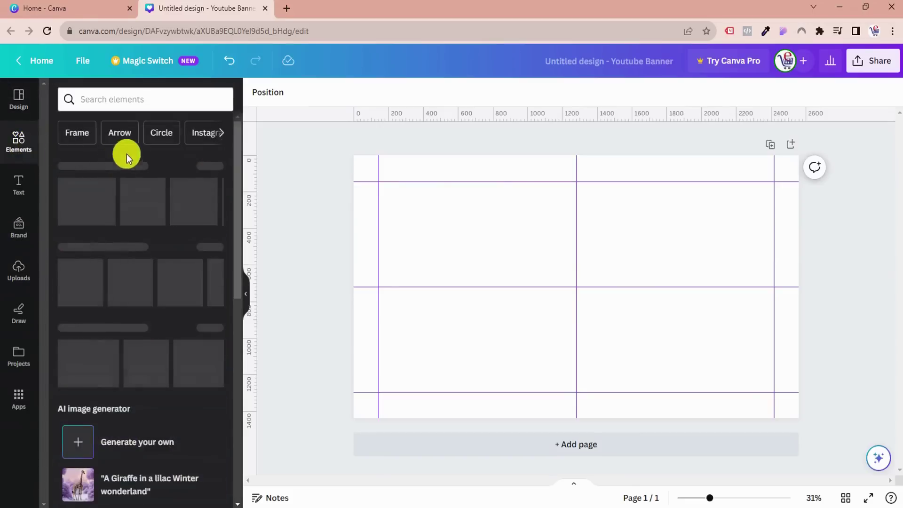
pyautogui.click(125, 99)
pyautogui.scroll(-20, 179, 453)
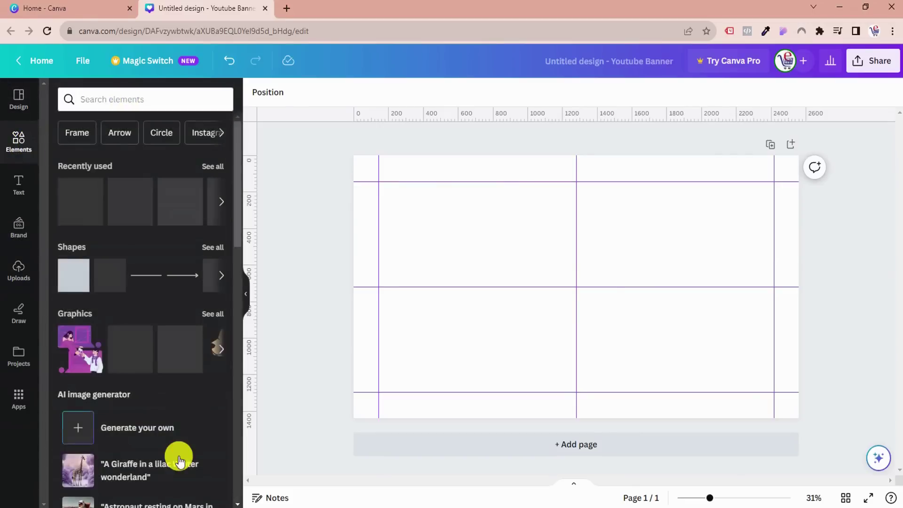
pyautogui.scroll(-6, 169, 448)
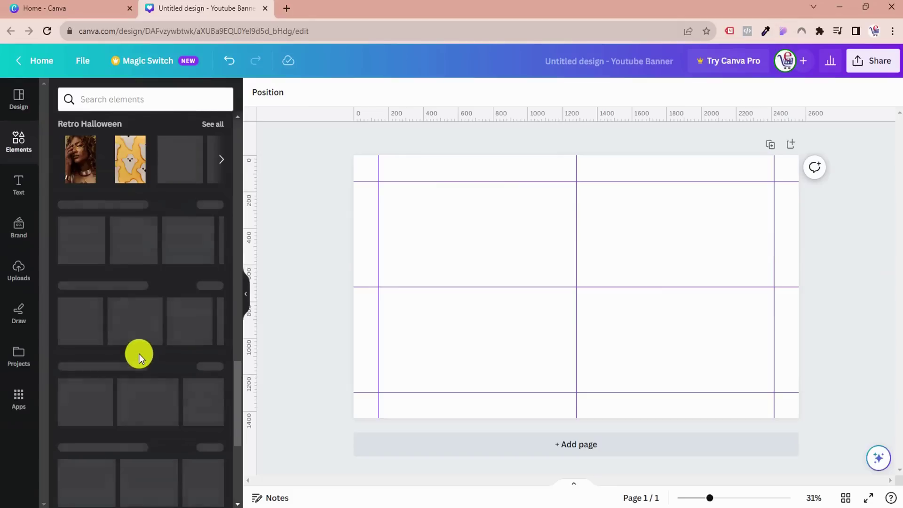
pyautogui.scroll(-5, 140, 354)
pyautogui.scroll(3, 140, 356)
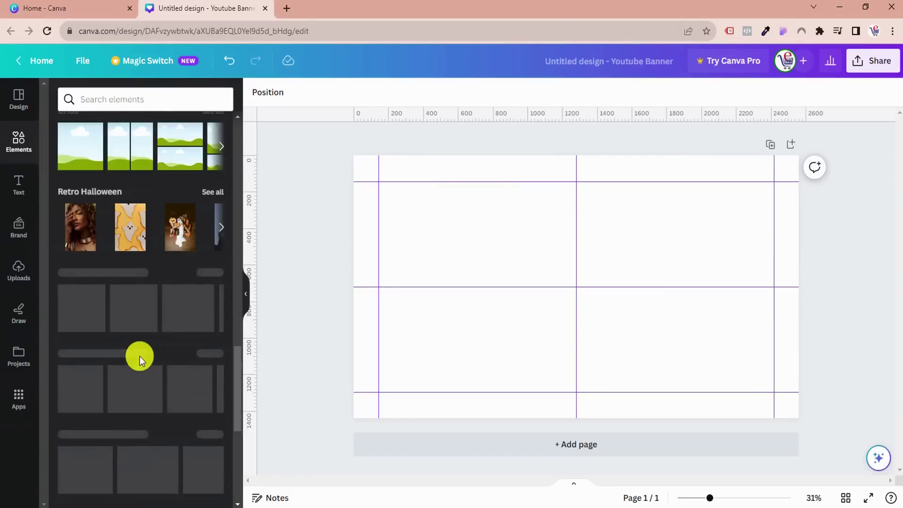
pyautogui.scroll(5, 141, 350)
pyautogui.scroll(-5, 142, 345)
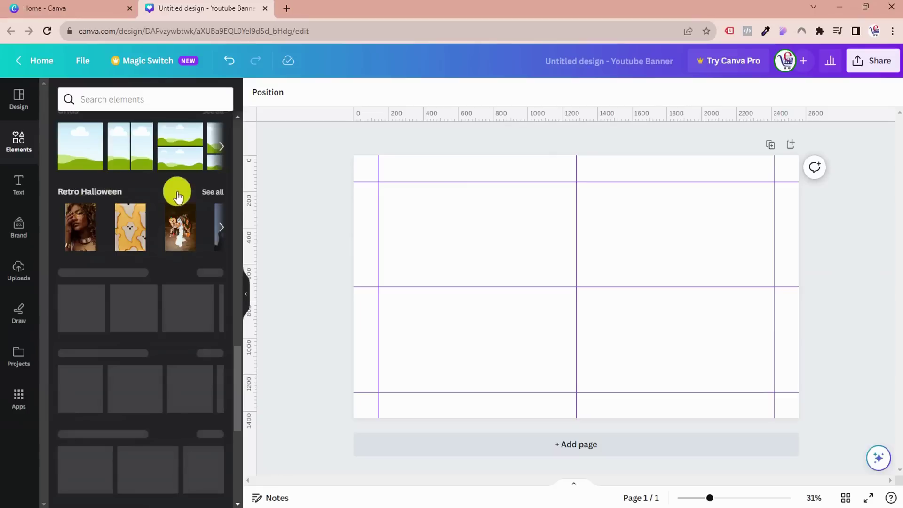
pyautogui.scroll(-5, 176, 282)
pyautogui.scroll(-10, 176, 282)
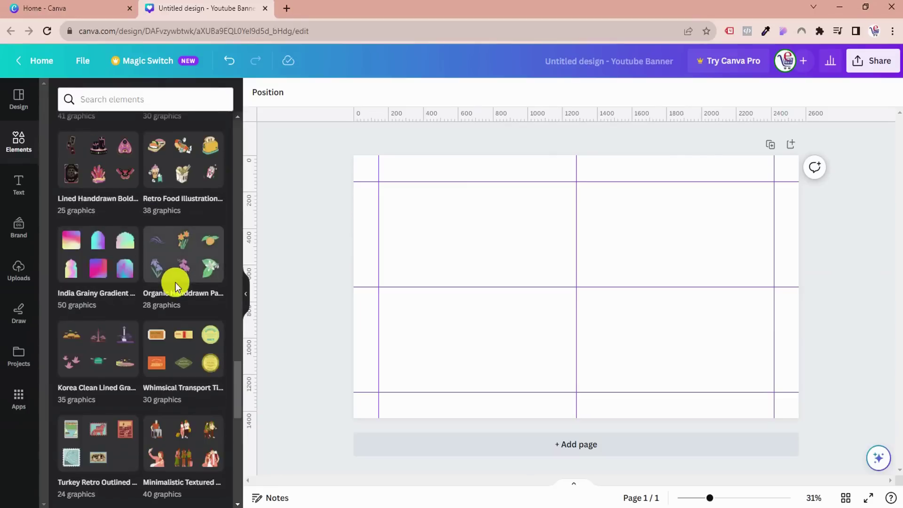
pyautogui.scroll(-3, 145, 283)
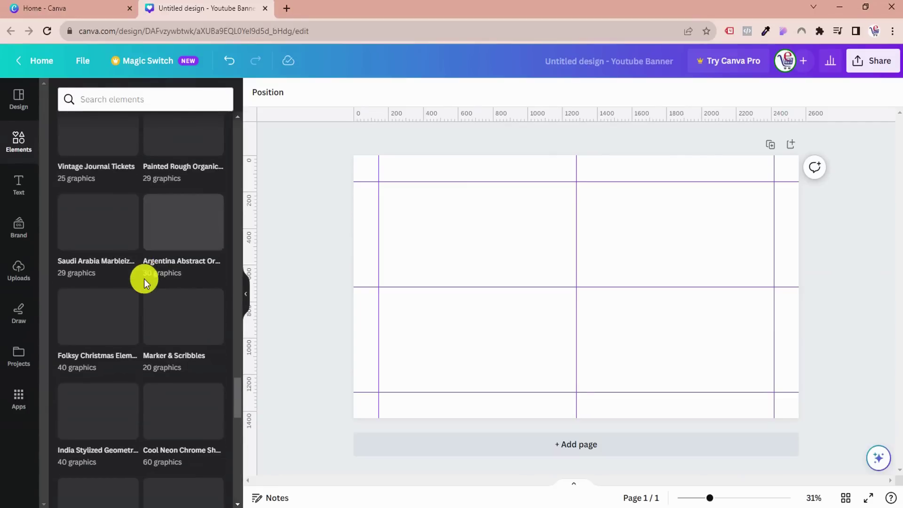
pyautogui.scroll(20, 145, 283)
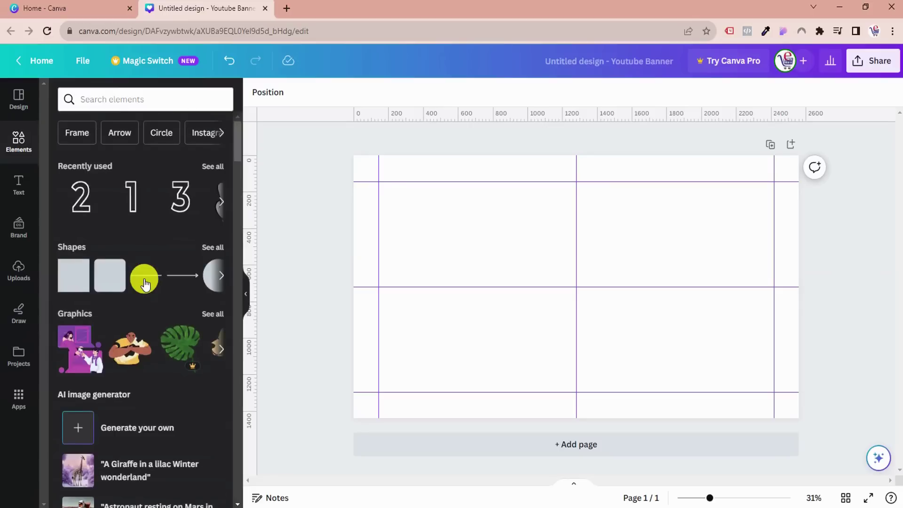
# - Add the wooden porch swing photo to the page and fit it to the four margin guides
pyautogui.scroll(-6, 145, 283)
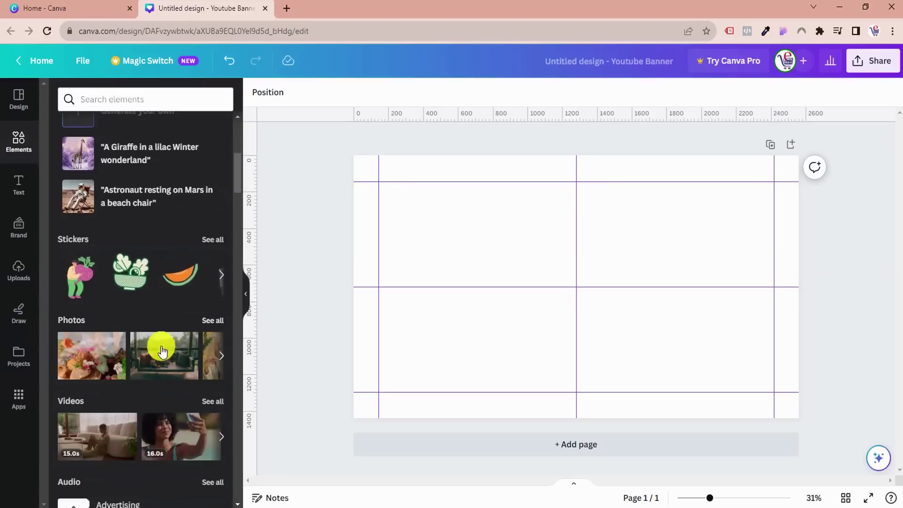
pyautogui.moveTo(157, 347); pyautogui.dragTo(514, 245)
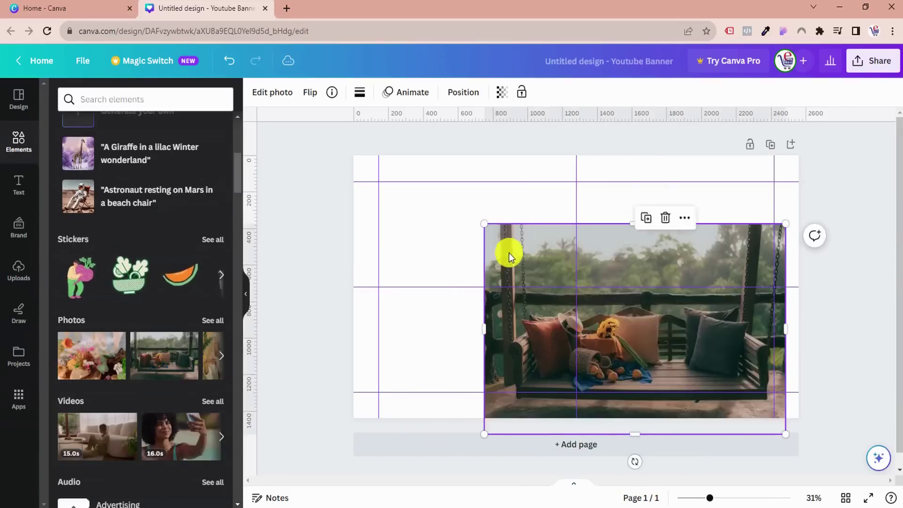
pyautogui.moveTo(527, 313); pyautogui.dragTo(439, 287)
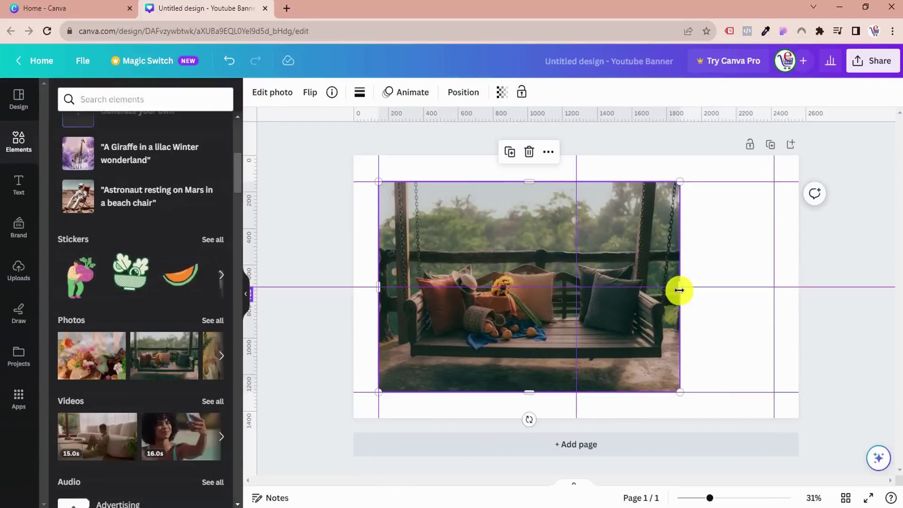
pyautogui.moveTo(680, 287); pyautogui.dragTo(773, 290)
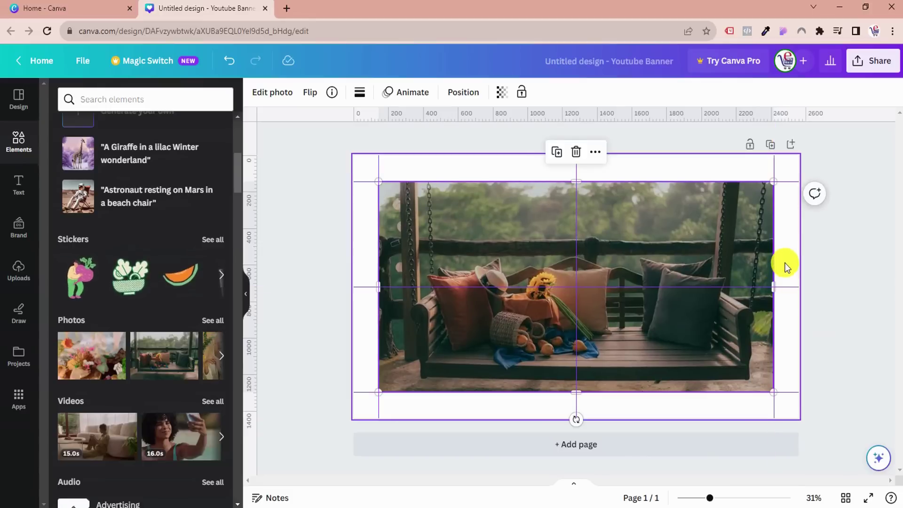
pyautogui.click(795, 322)
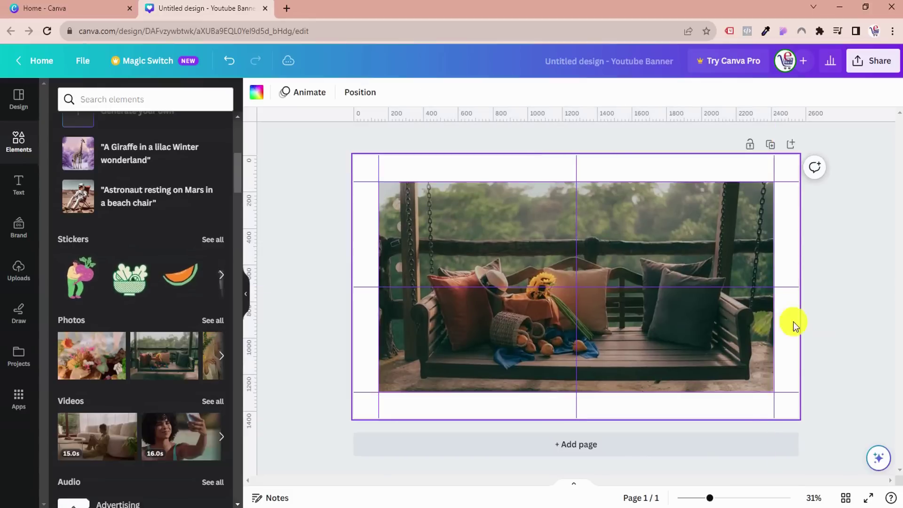
# - Turn on the display of the page margins for the banner
pyautogui.click(534, 258)
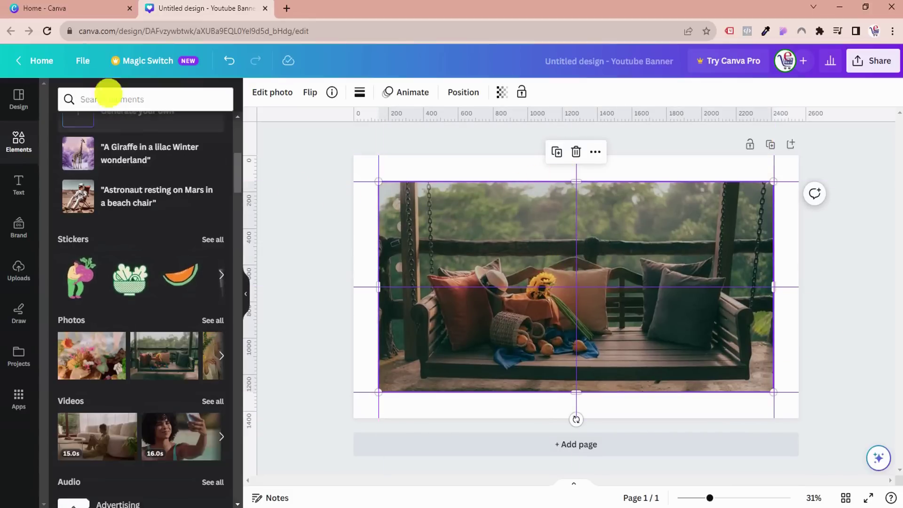
pyautogui.click(79, 65)
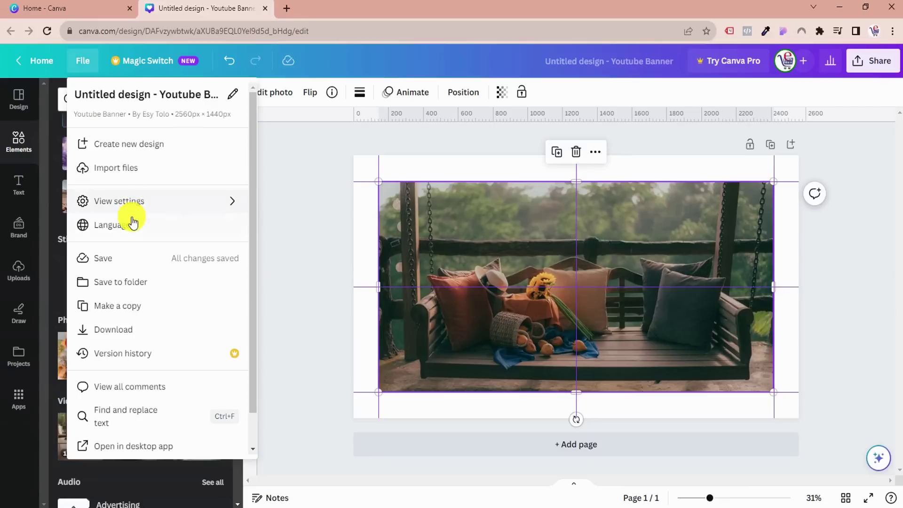
pyautogui.moveTo(137, 201)
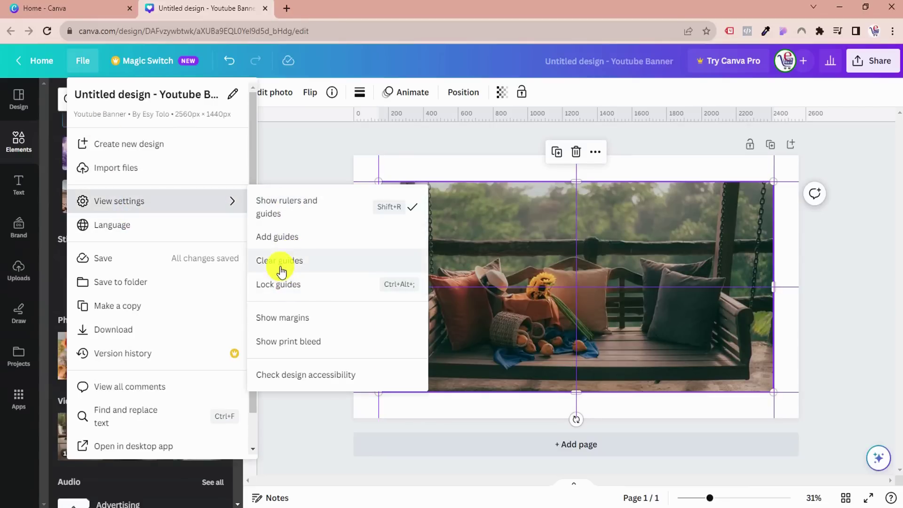
pyautogui.click(280, 321)
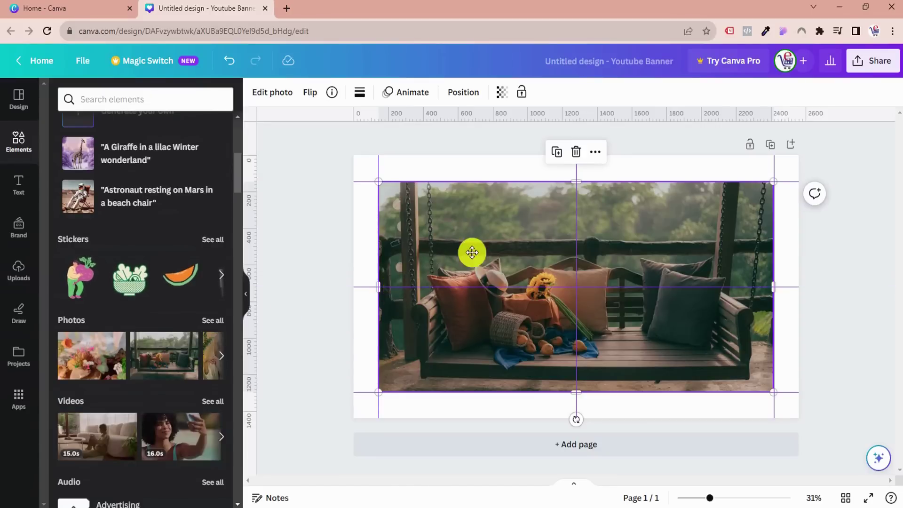
# - Remove the left, upper and lower margin guides and delete the porch swing photo from the page
pyautogui.moveTo(457, 253); pyautogui.dragTo(488, 252)
pyautogui.moveTo(378, 254); pyautogui.dragTo(242, 262)
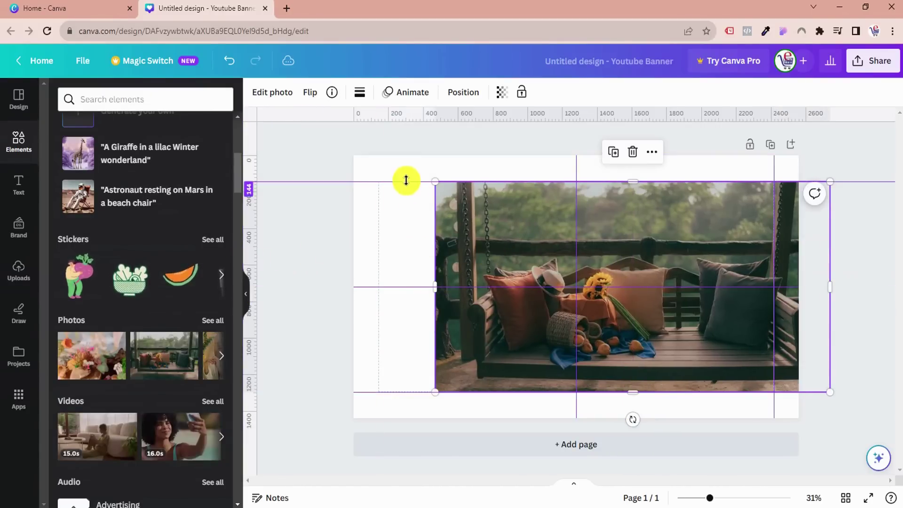
pyautogui.moveTo(399, 149); pyautogui.dragTo(393, 115)
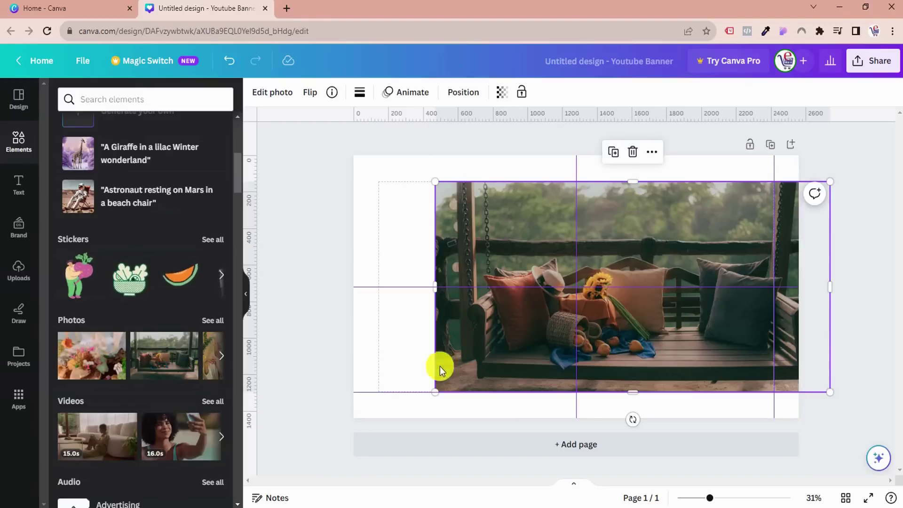
pyautogui.moveTo(415, 399); pyautogui.dragTo(401, 83)
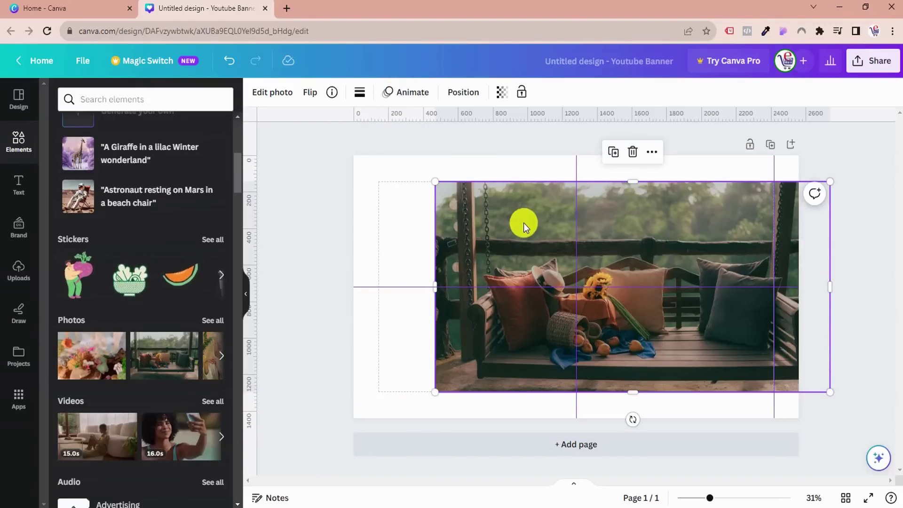
pyautogui.click(633, 151)
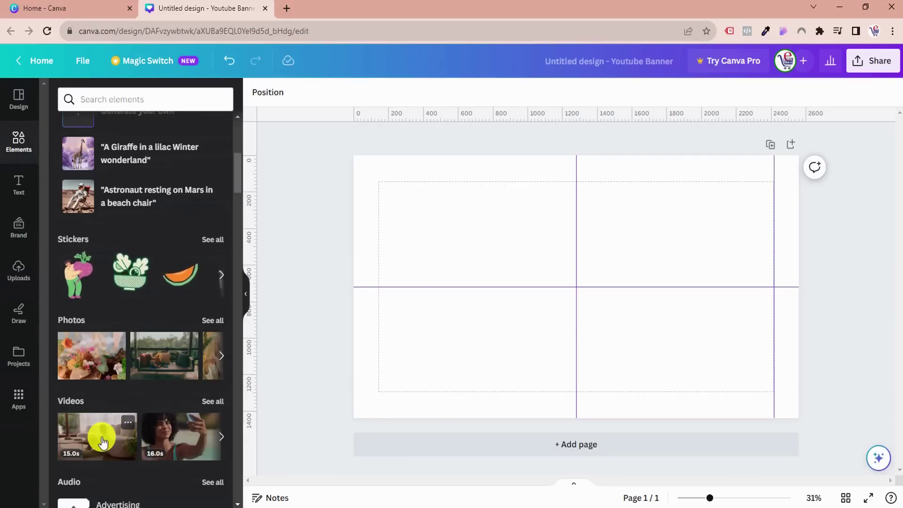
# - Add the photo of pink flowers and mushrooms and stretch it to fill the area inside the dashed page margins
pyautogui.click(92, 366)
pyautogui.moveTo(548, 314); pyautogui.dragTo(517, 315)
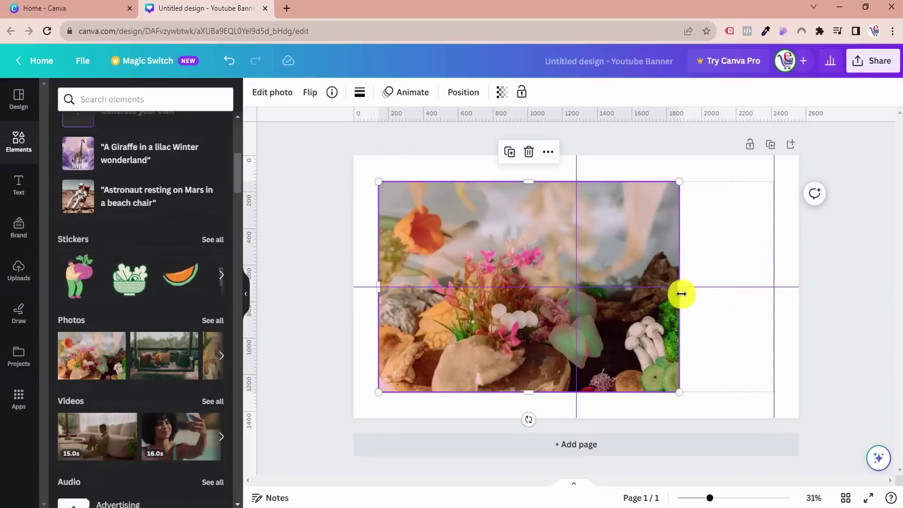
pyautogui.moveTo(680, 293); pyautogui.dragTo(773, 295)
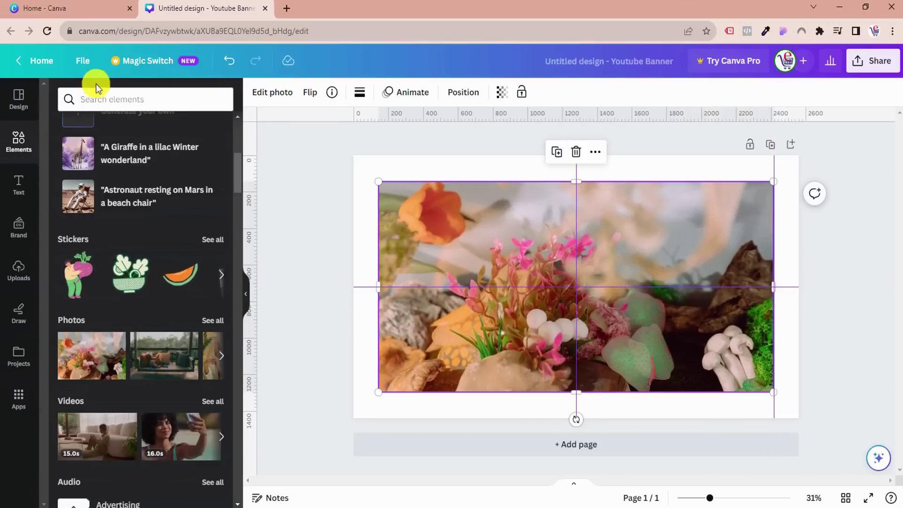
# - Turn on the print bleed display around the page
pyautogui.click(82, 59)
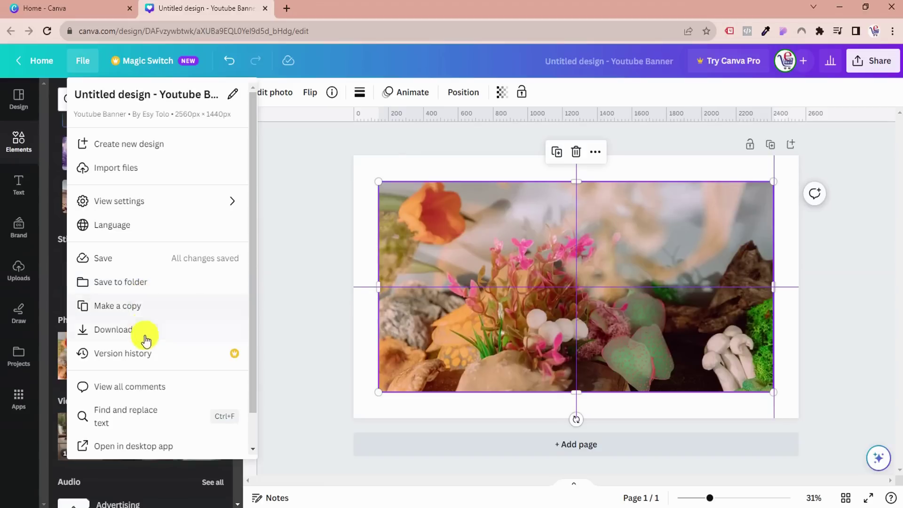
pyautogui.click(121, 208)
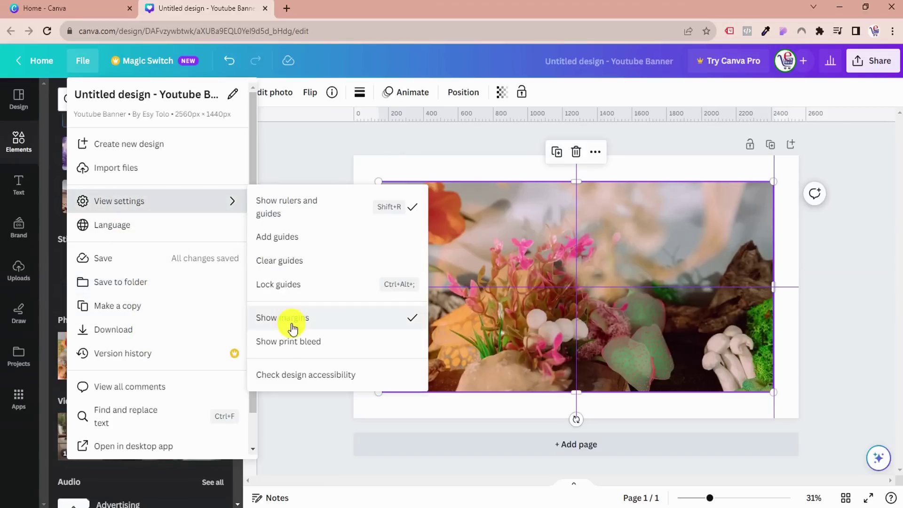
pyautogui.click(295, 350)
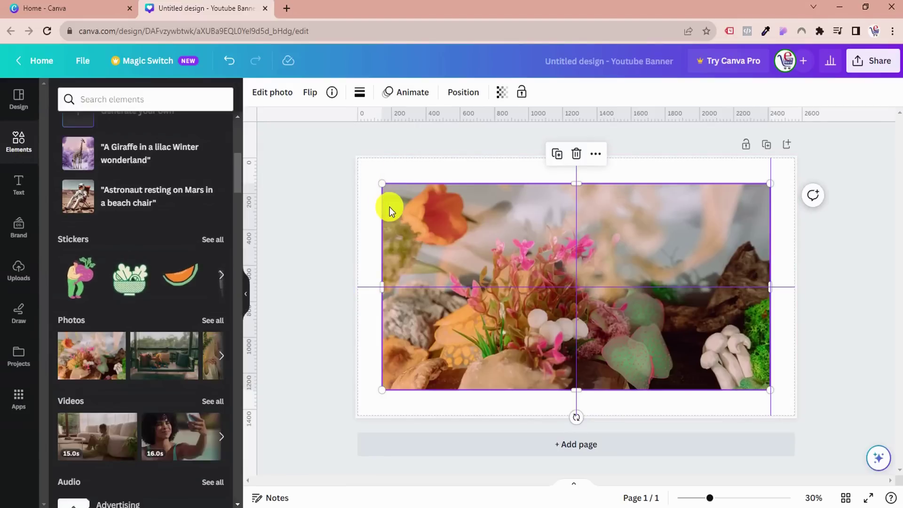
pyautogui.click(368, 208)
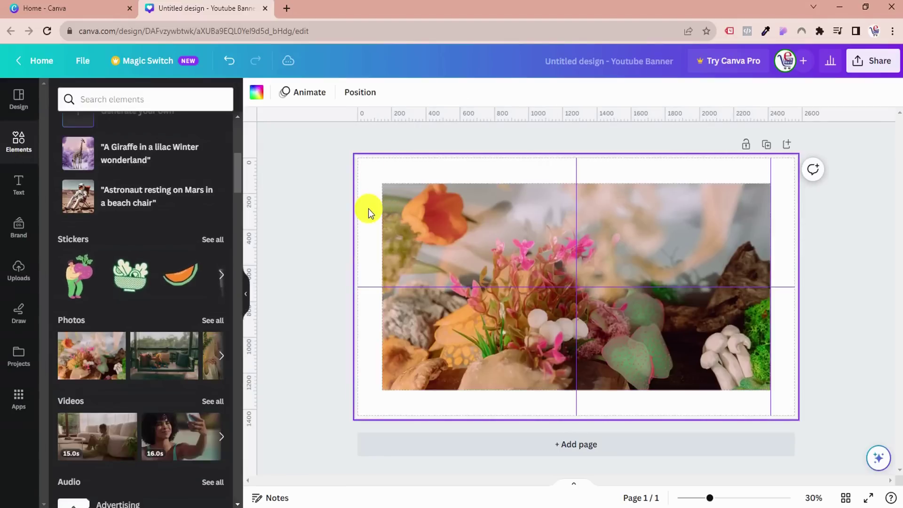
# - Turn off both the print bleed and the page margins display
pyautogui.click(83, 60)
pyautogui.click(168, 205)
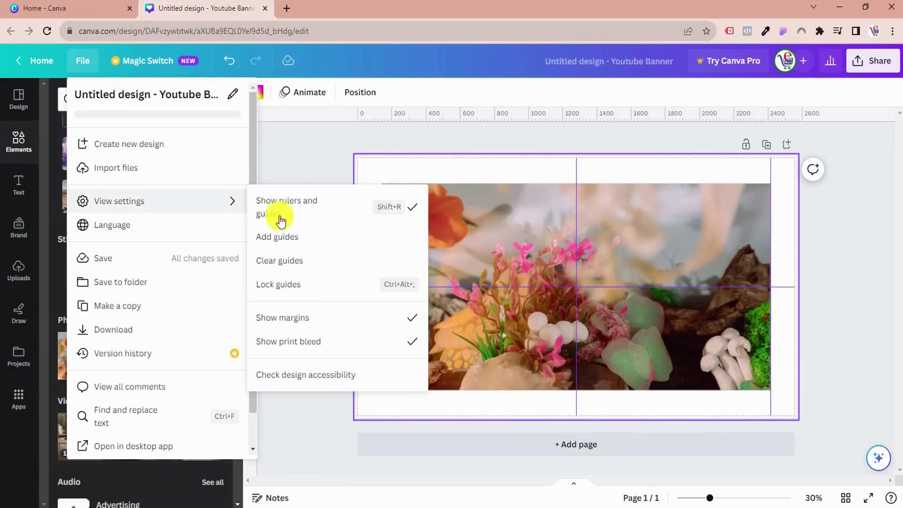
pyautogui.click(289, 344)
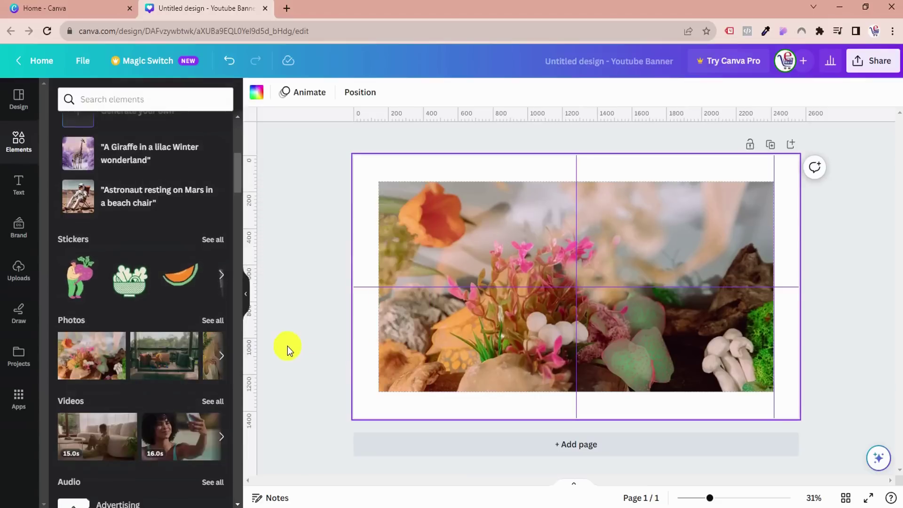
pyautogui.click(76, 62)
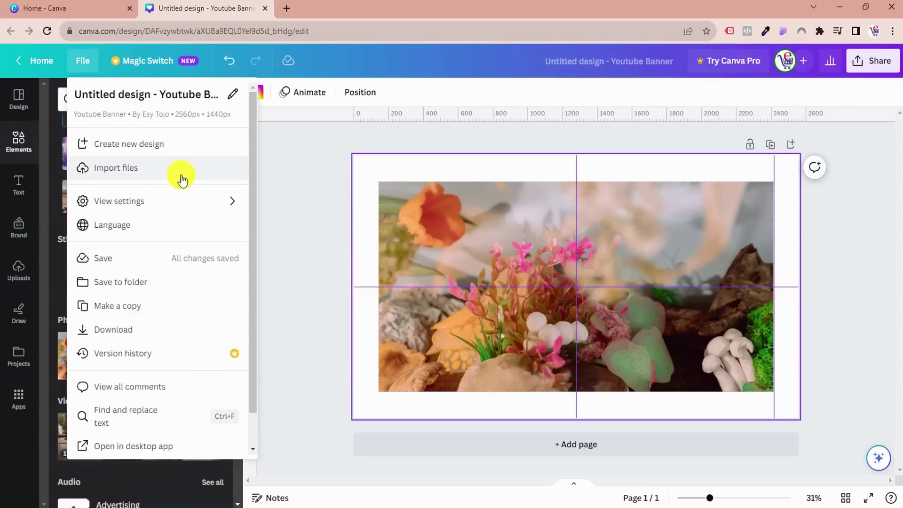
pyautogui.moveTo(191, 202)
pyautogui.click(311, 319)
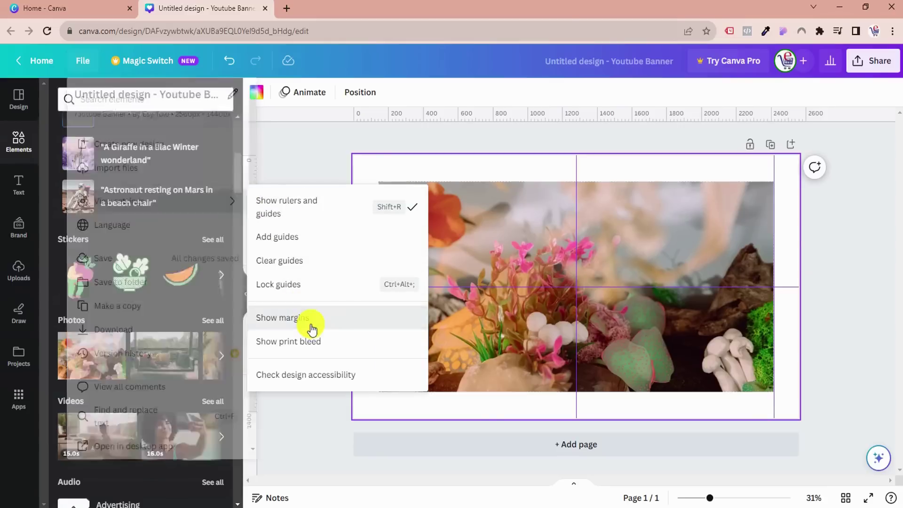
# - Remove the horizontal and vertical centre guides and delete the flower photo from the page
pyautogui.moveTo(425, 286); pyautogui.dragTo(439, 127)
pyautogui.moveTo(576, 227); pyautogui.dragTo(248, 300)
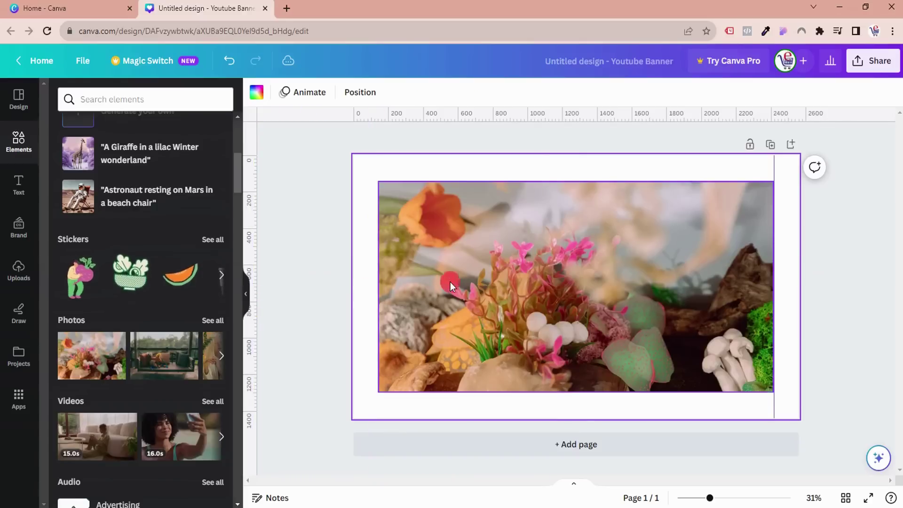
pyautogui.click(450, 281)
pyautogui.click(577, 152)
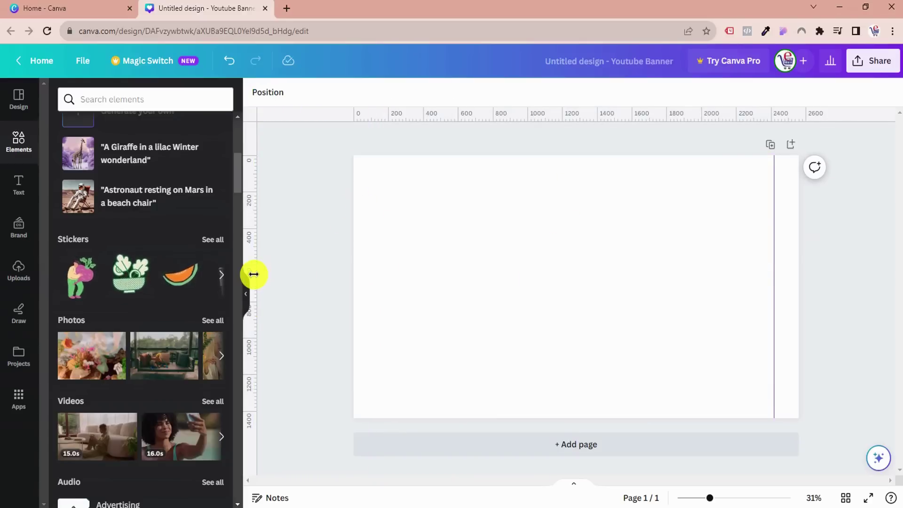
# - Try to place a vertical guide about 200 px from the page's left edge, and remove it again
pyautogui.moveTo(255, 274); pyautogui.dragTo(388, 264)
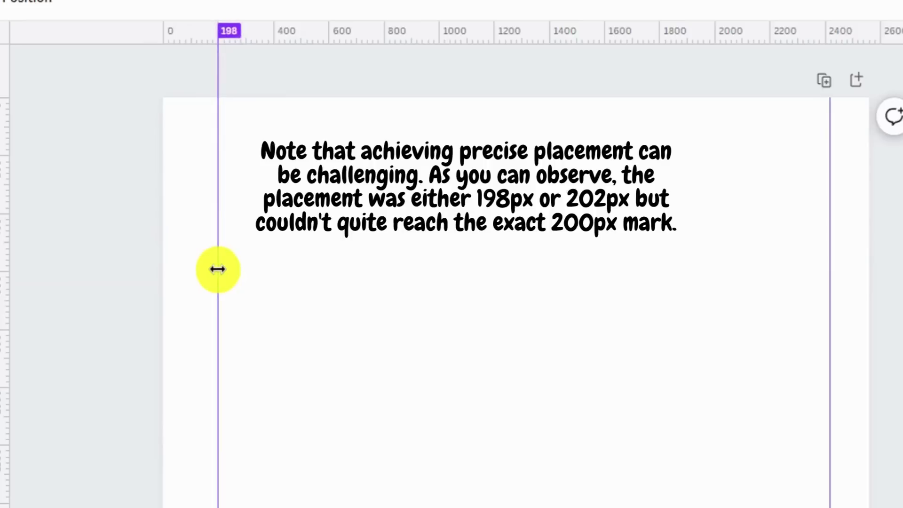
pyautogui.moveTo(218, 269); pyautogui.dragTo(218, 269)
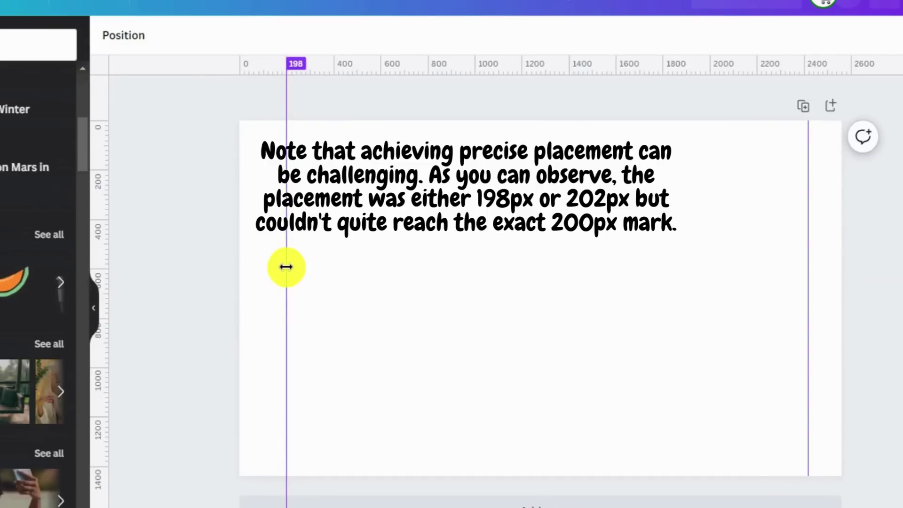
pyautogui.moveTo(286, 270); pyautogui.dragTo(286, 270)
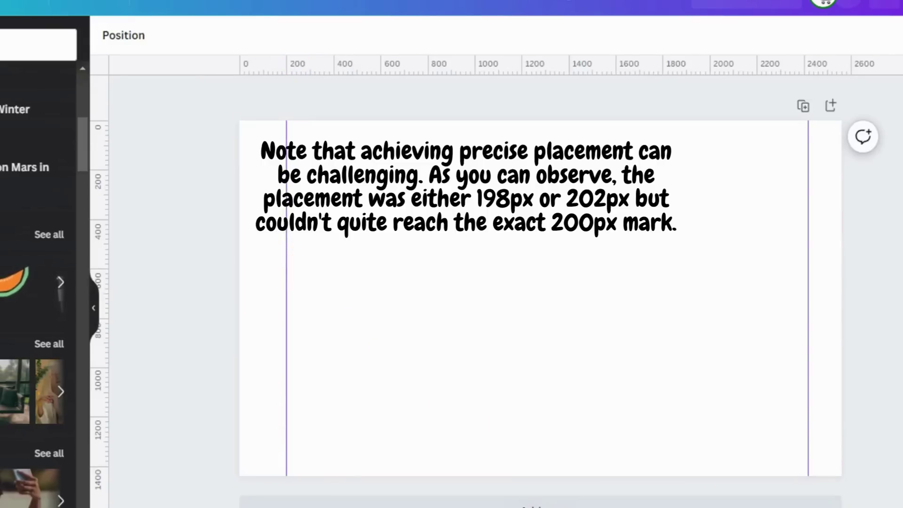
pyautogui.click(272, 293)
pyautogui.moveTo(286, 292); pyautogui.dragTo(104, 304)
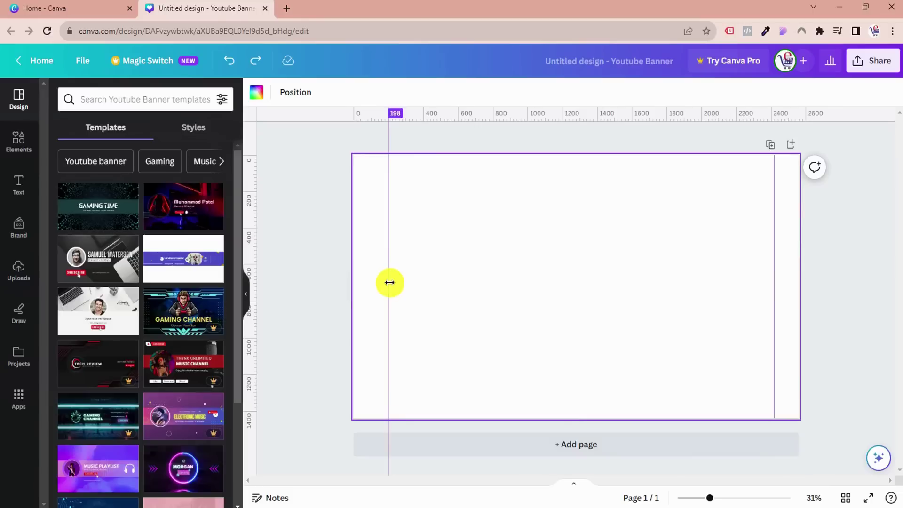
pyautogui.moveTo(254, 291); pyautogui.dragTo(253, 292)
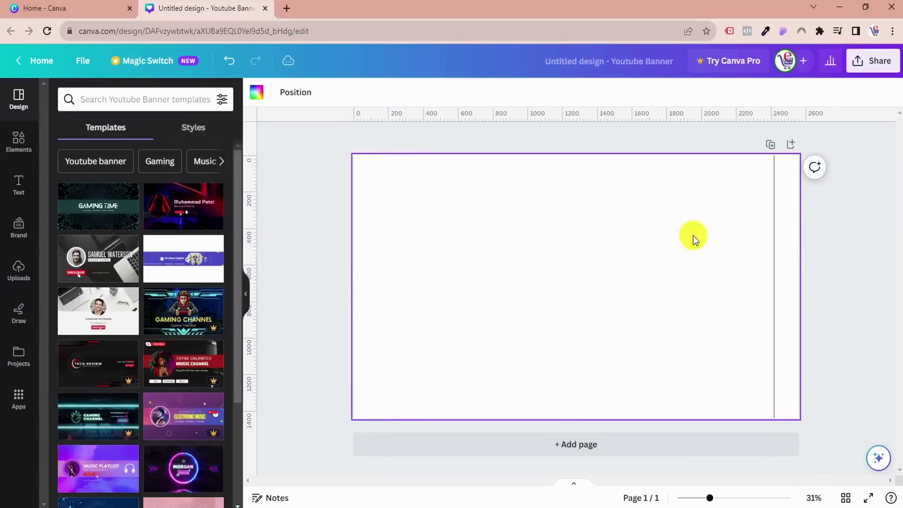
# - Remove the remaining right margin guide and preview the 3x3 grid, 6-column and 12-column guide presets
pyautogui.moveTo(775, 245); pyautogui.dragTo(247, 260)
pyautogui.click(83, 61)
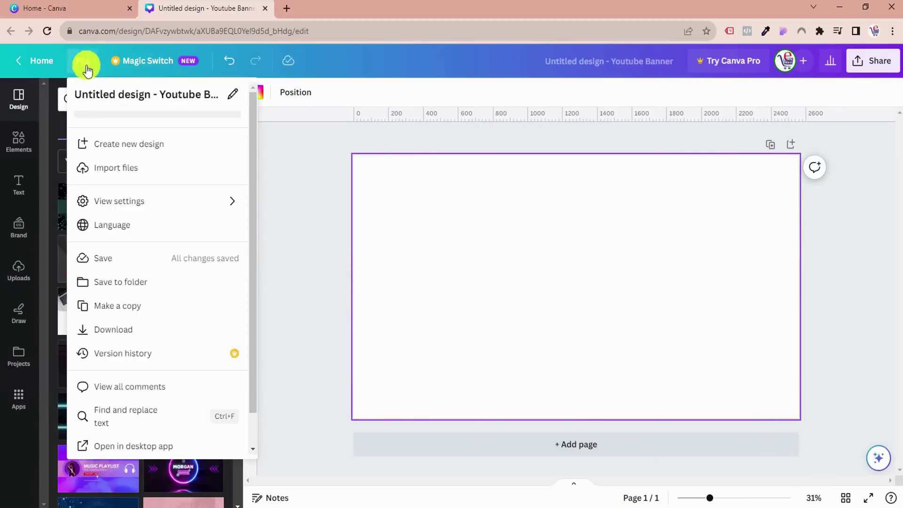
pyautogui.click(137, 201)
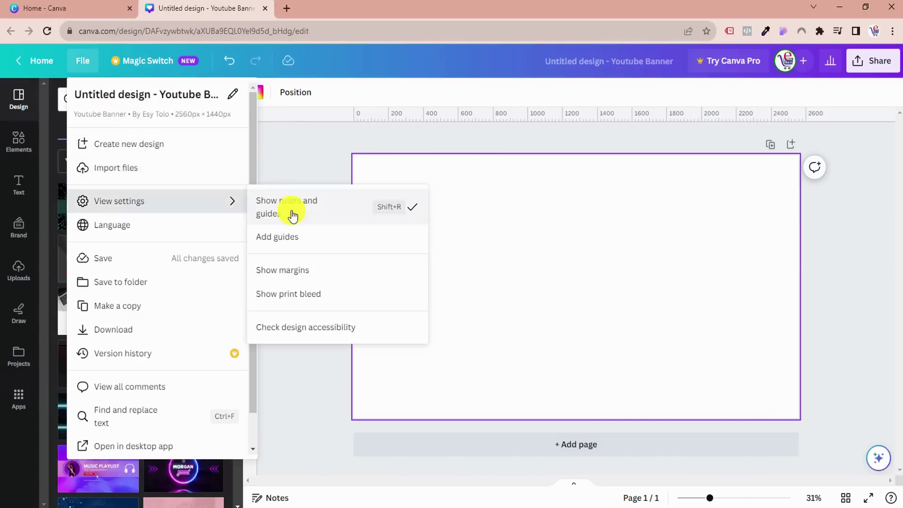
pyautogui.click(287, 238)
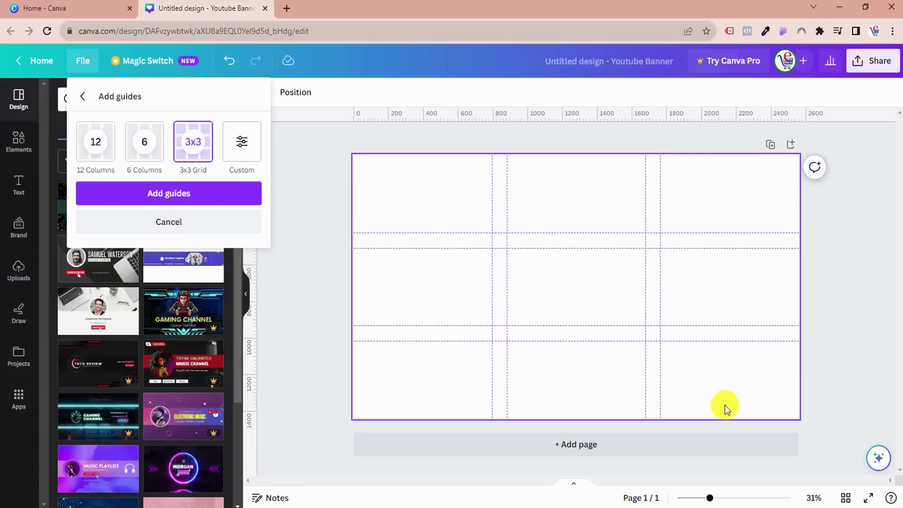
pyautogui.click(140, 153)
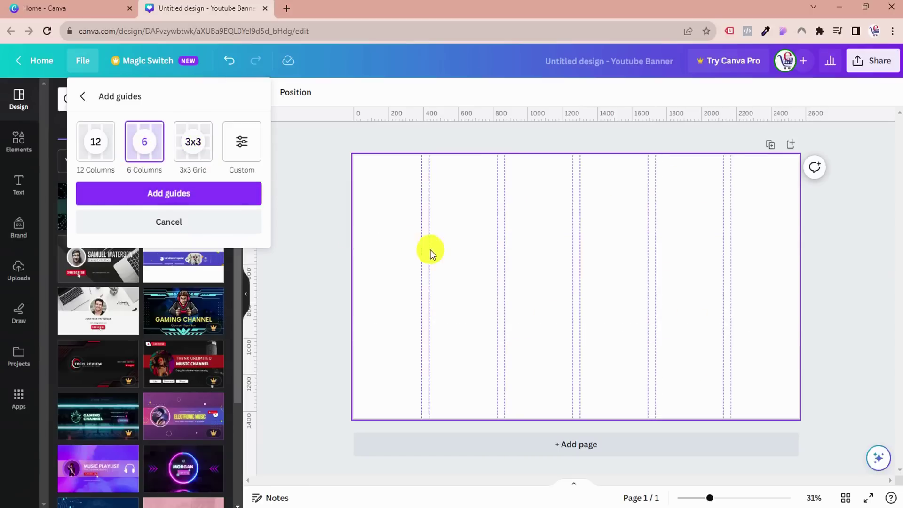
pyautogui.click(103, 151)
# - Add custom guides that divide the page into 7 columns and 2 rows
pyautogui.click(246, 152)
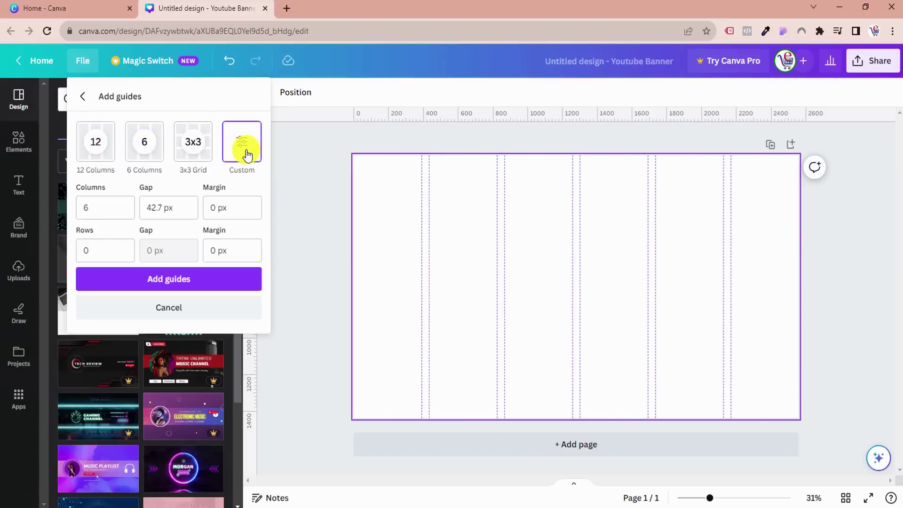
pyautogui.doubleClick(109, 210)
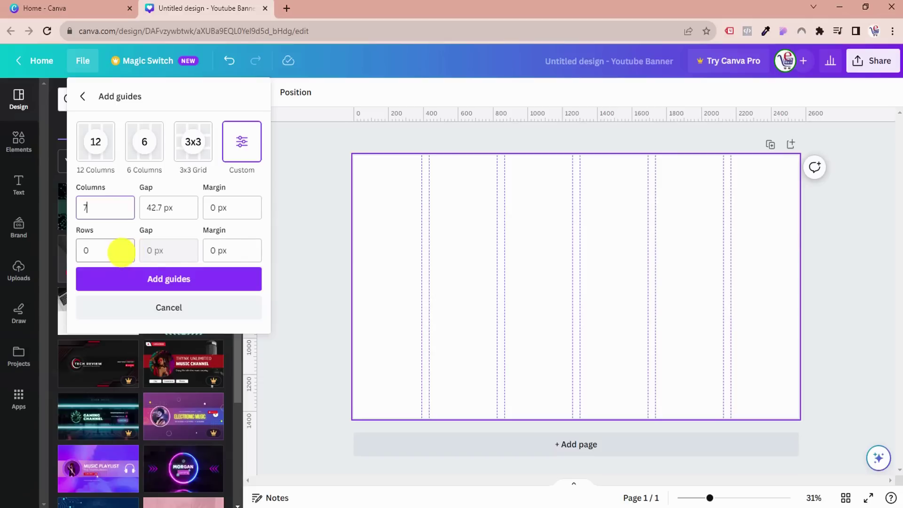
pyautogui.doubleClick(122, 253)
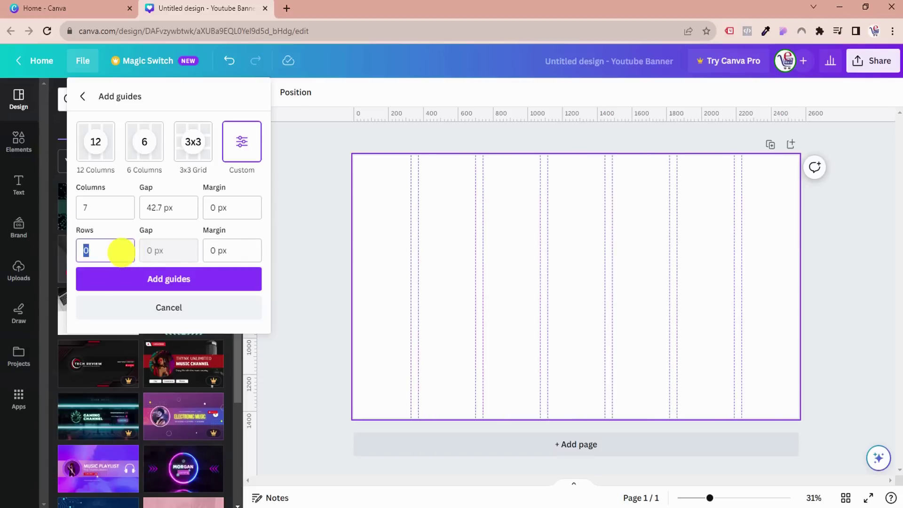
pyautogui.click(143, 280)
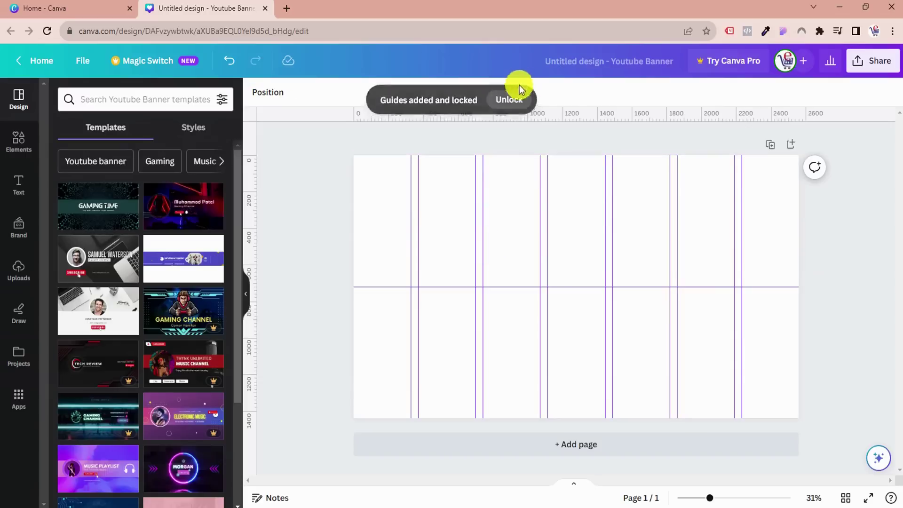
pyautogui.rightClick(479, 204)
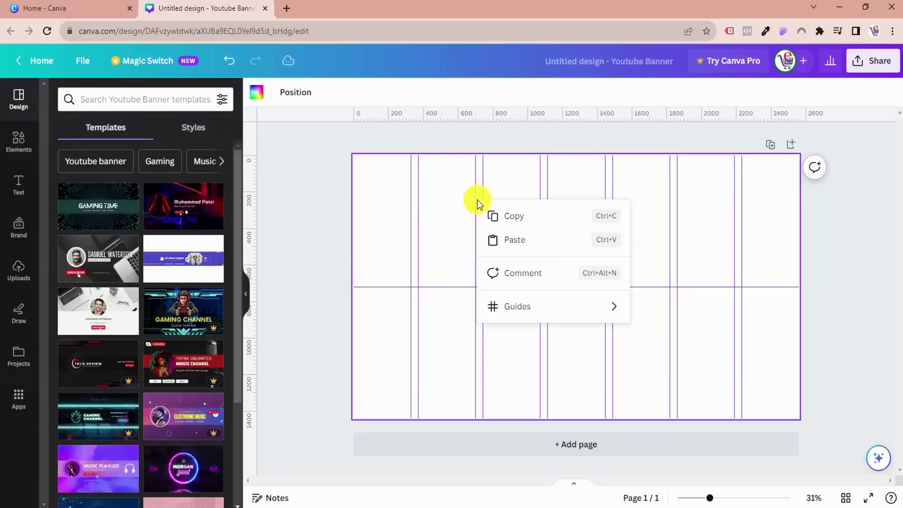
pyautogui.click(472, 186)
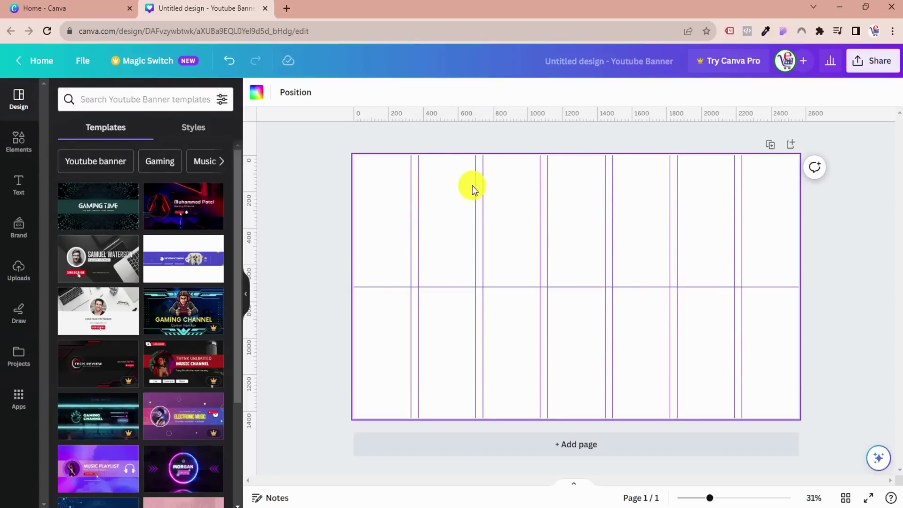
# - Unlock the guides and move the second and fourth vertical guides right to about 520 px and 825 px
pyautogui.click(83, 61)
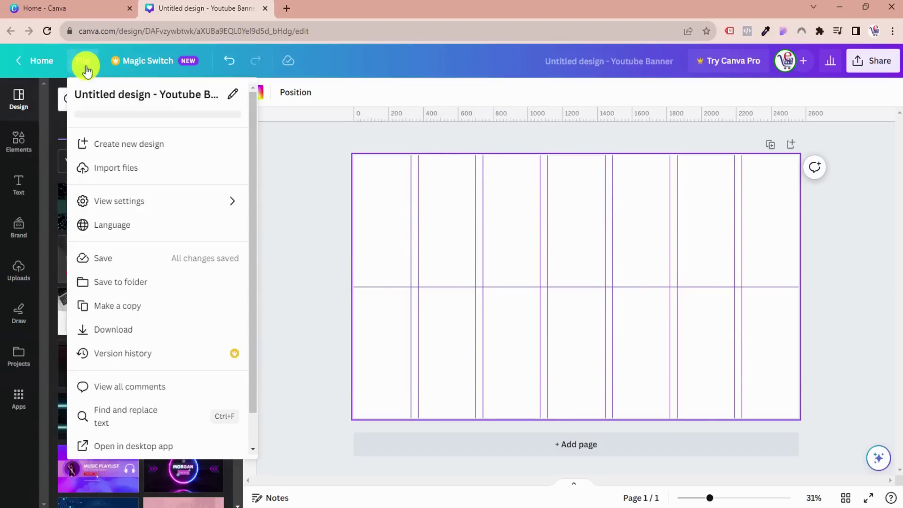
pyautogui.moveTo(141, 201)
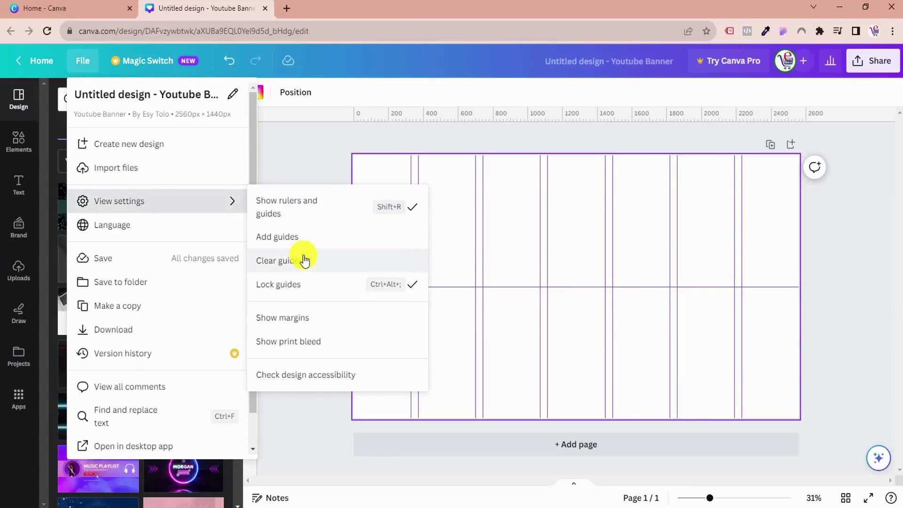
pyautogui.click(297, 286)
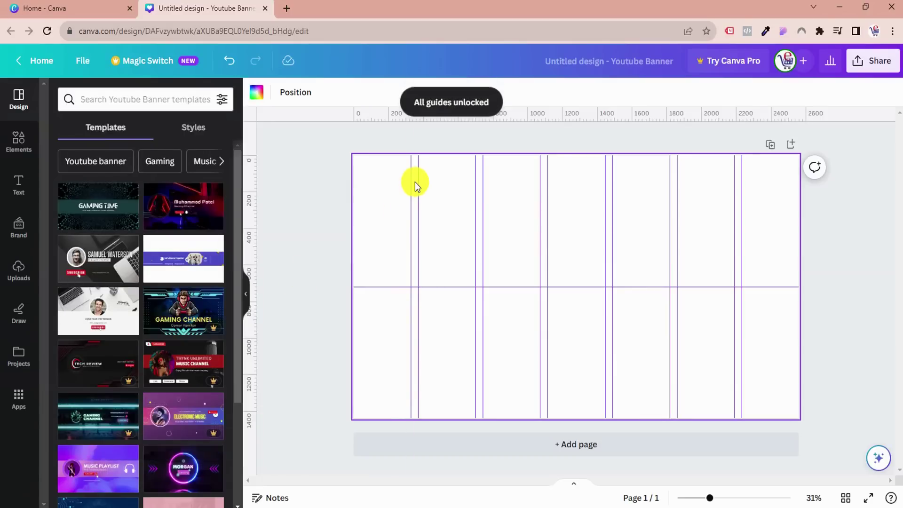
pyautogui.moveTo(418, 190); pyautogui.dragTo(498, 207)
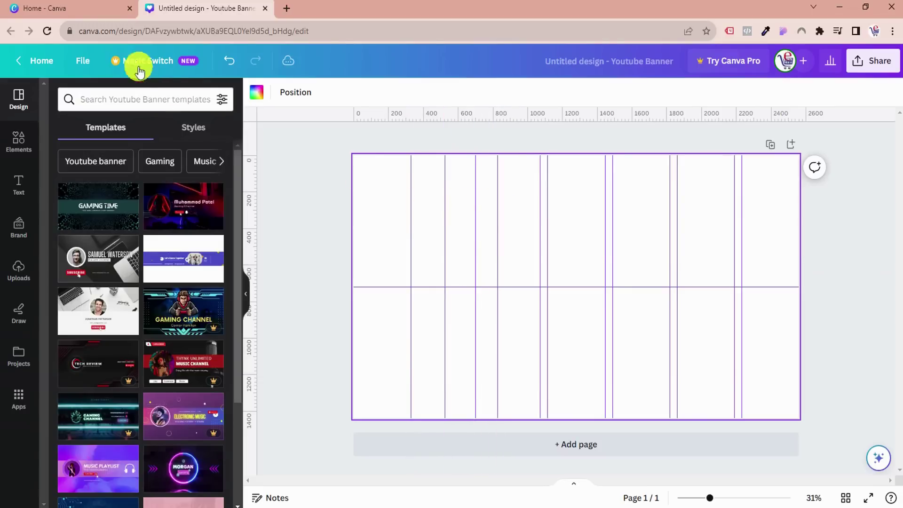
# - Clear all guides from the banner page
pyautogui.click(83, 61)
pyautogui.moveTo(176, 202)
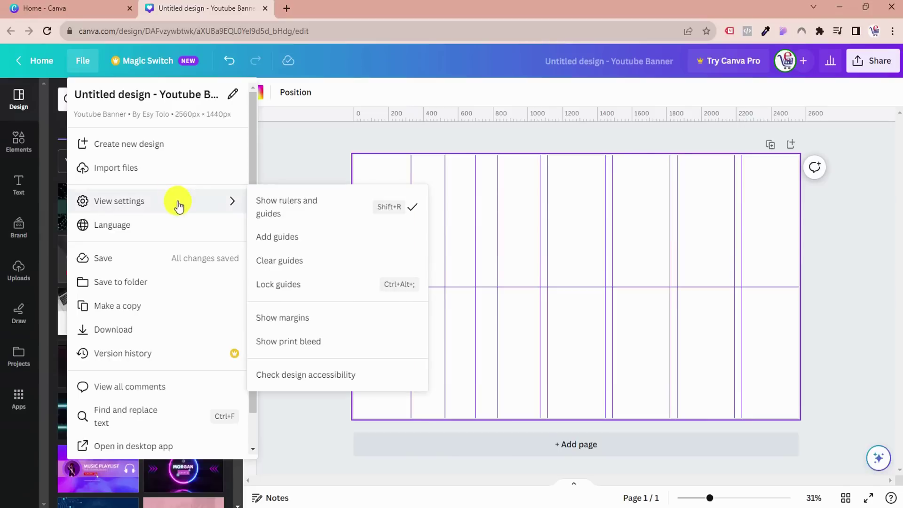
pyautogui.click(289, 262)
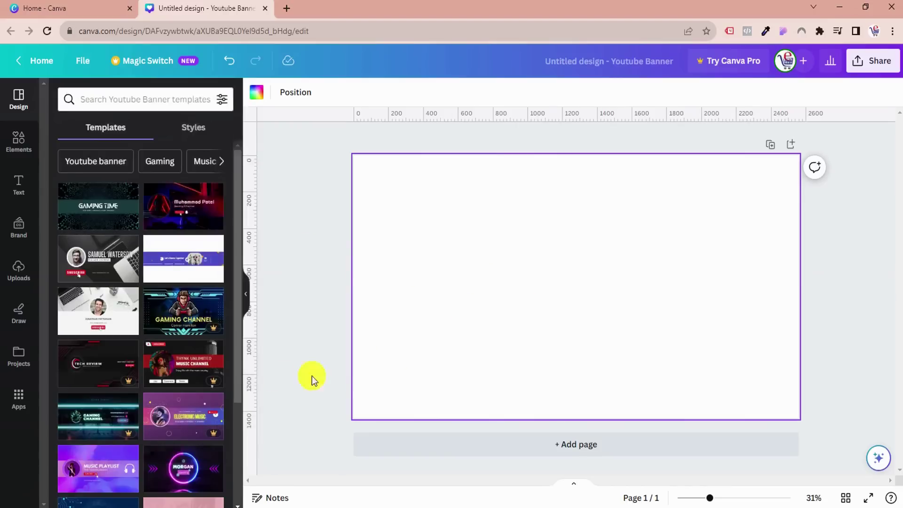